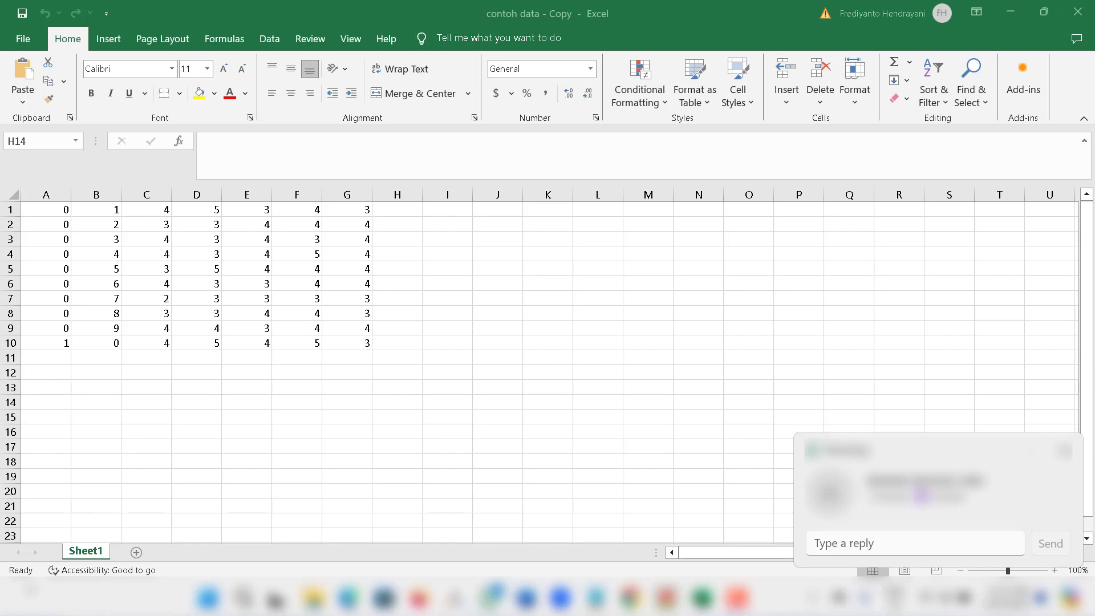
Dismiss the notification pop-up and insert an empty row above the first data row.
click(1063, 450)
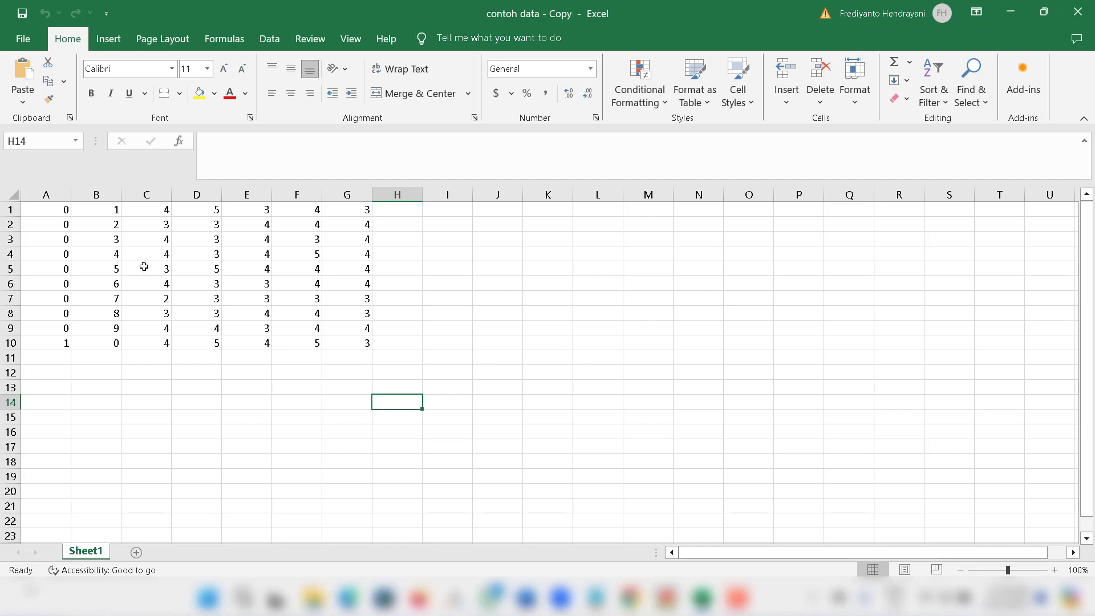
click(10, 209)
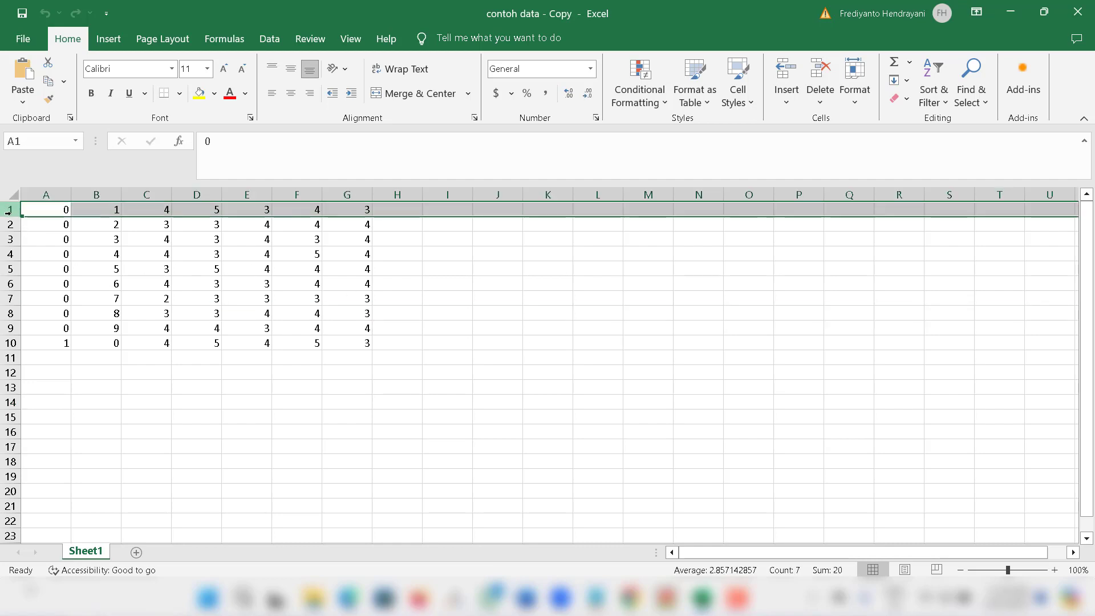
right_click(94, 210)
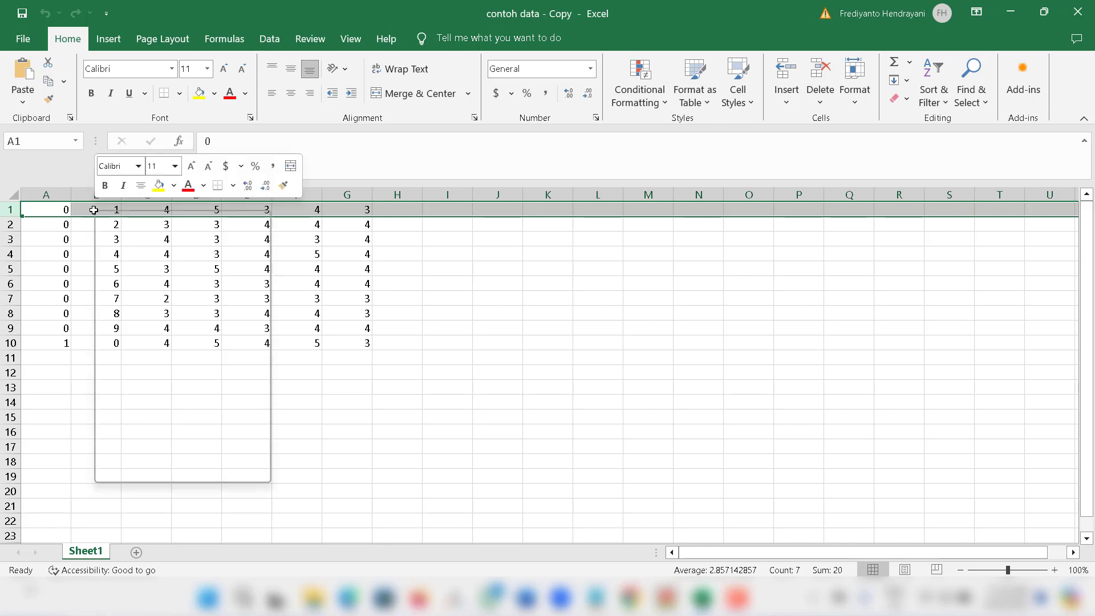
click(135, 351)
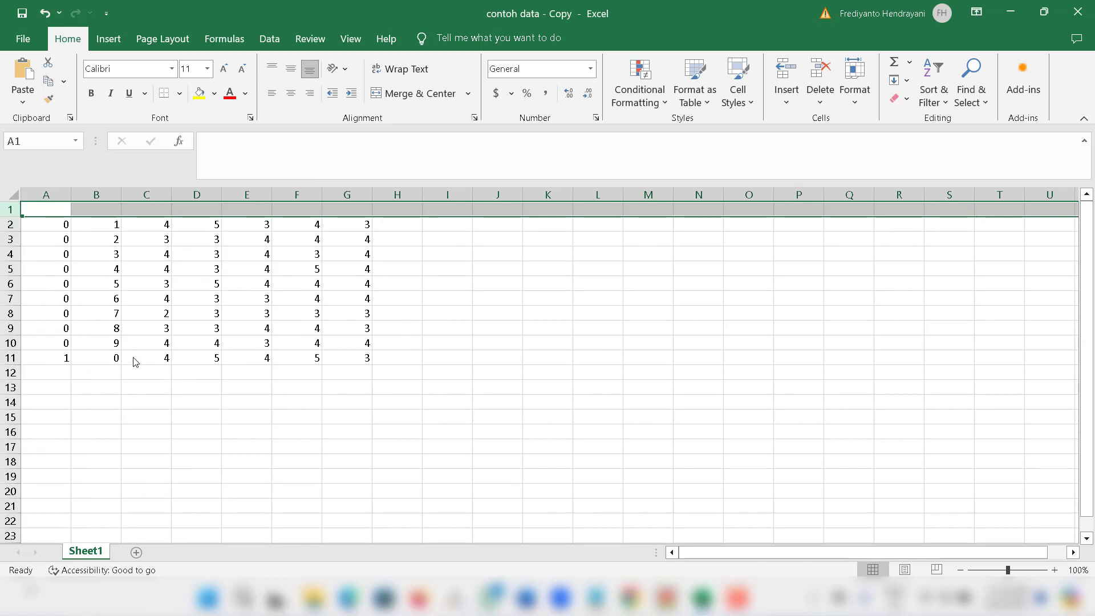
Merge cells A1:B1 without centering and enter the header "responden" in the merged cell.
click(68, 210)
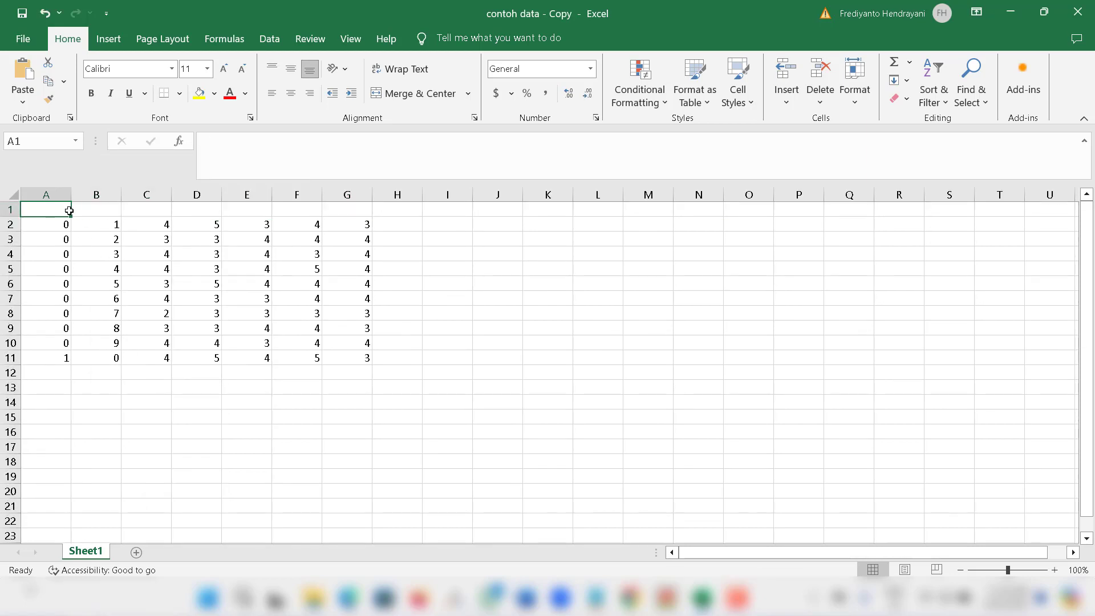
drag(73, 211, 84, 210)
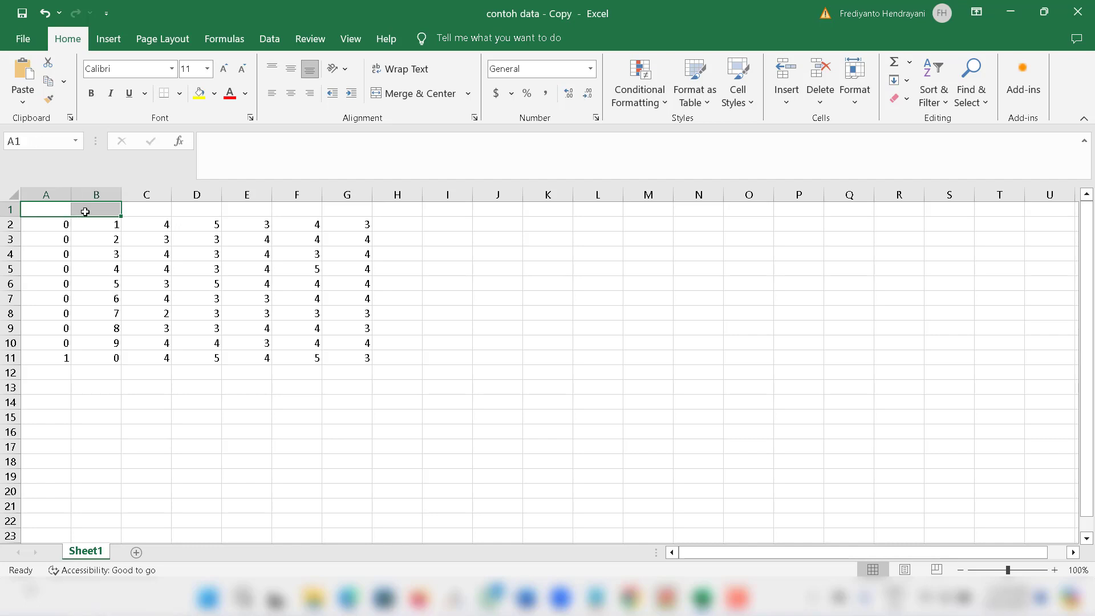
click(469, 97)
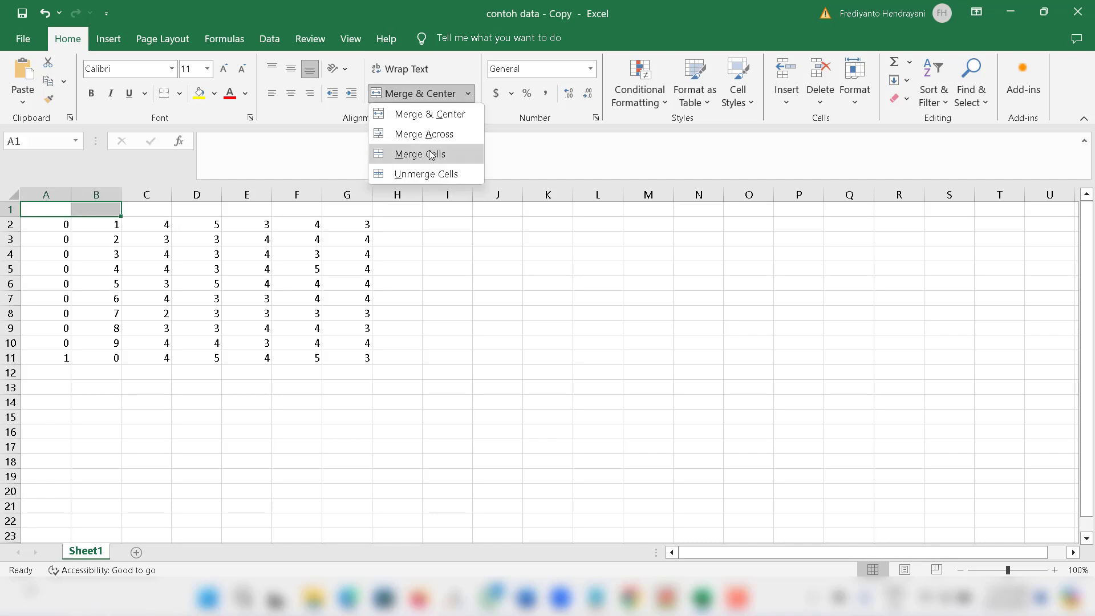
click(406, 155)
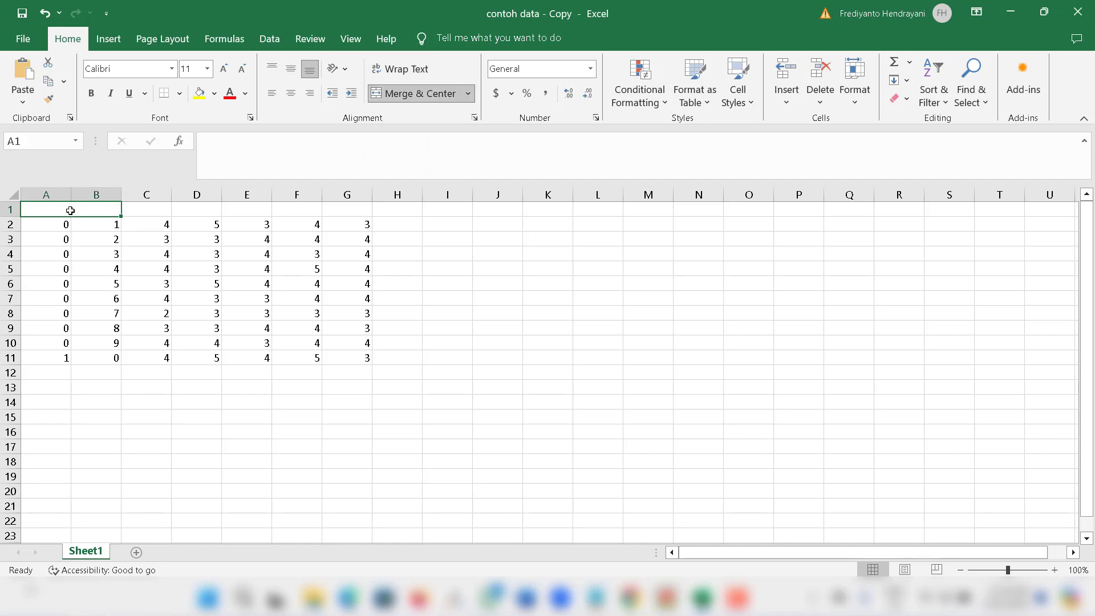
text(resp)
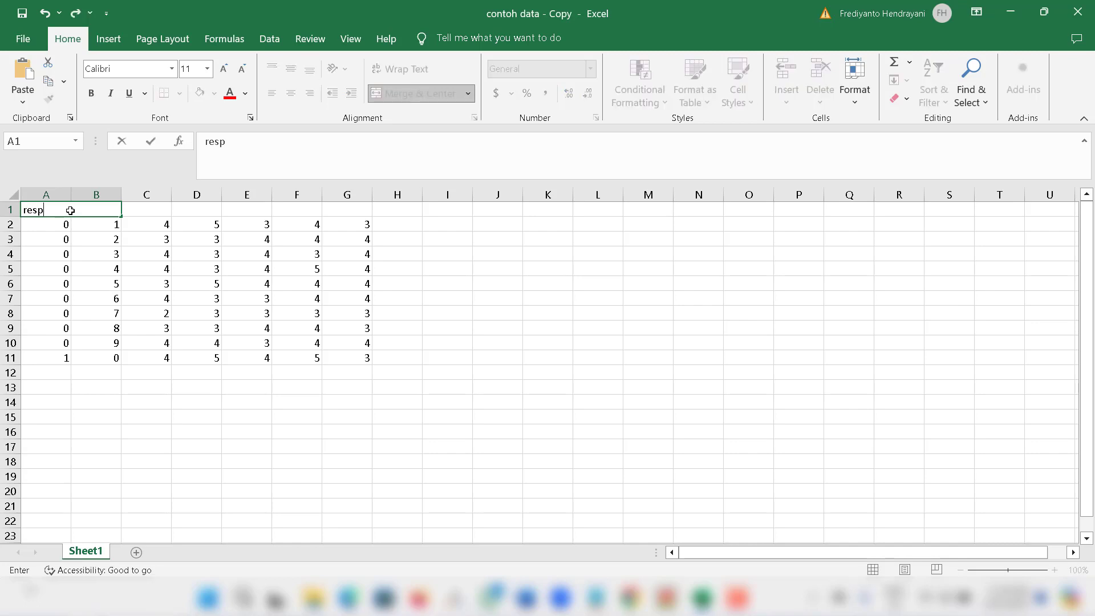
text(onden)
Enter the headers "item1" in C1 and "item2" in D1, and fill the series across to "item5" in G1.
click(143, 210)
text(item)
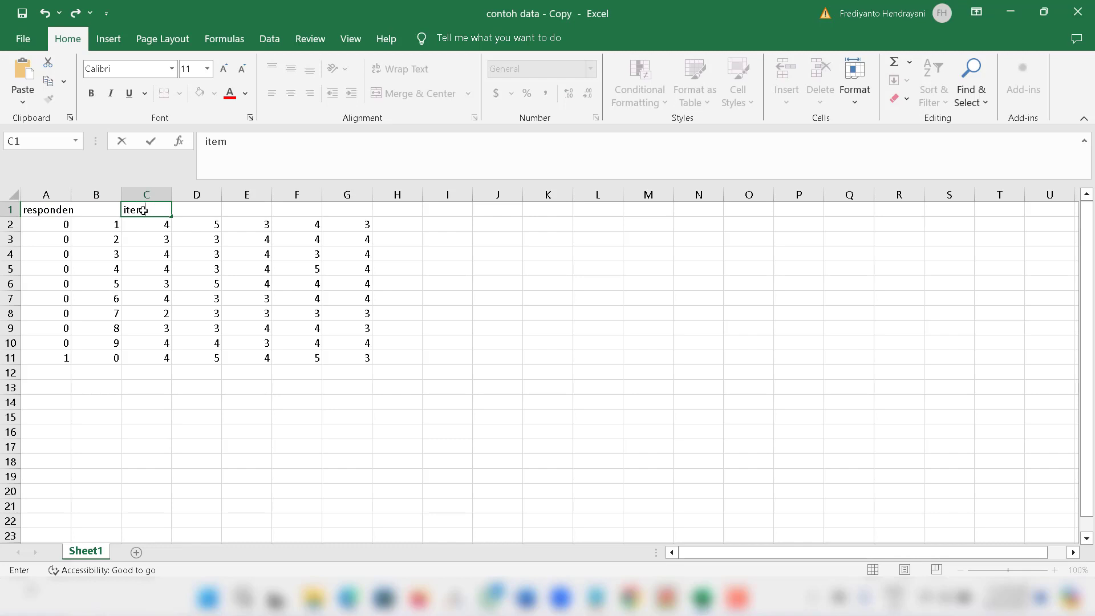
text(1)
click(185, 210)
text(item2)
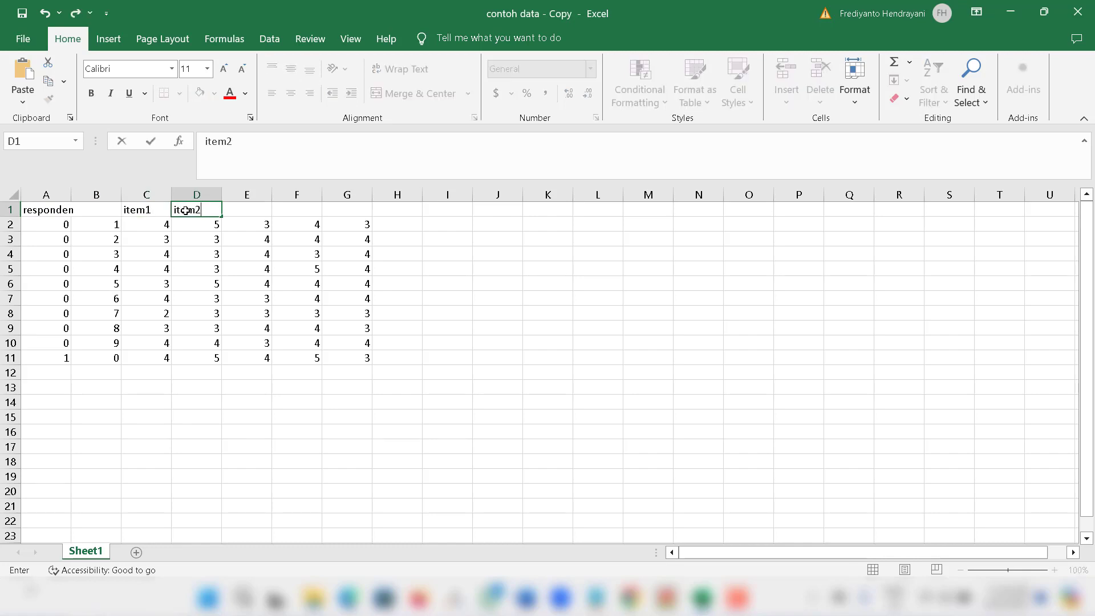
drag(162, 211, 373, 220)
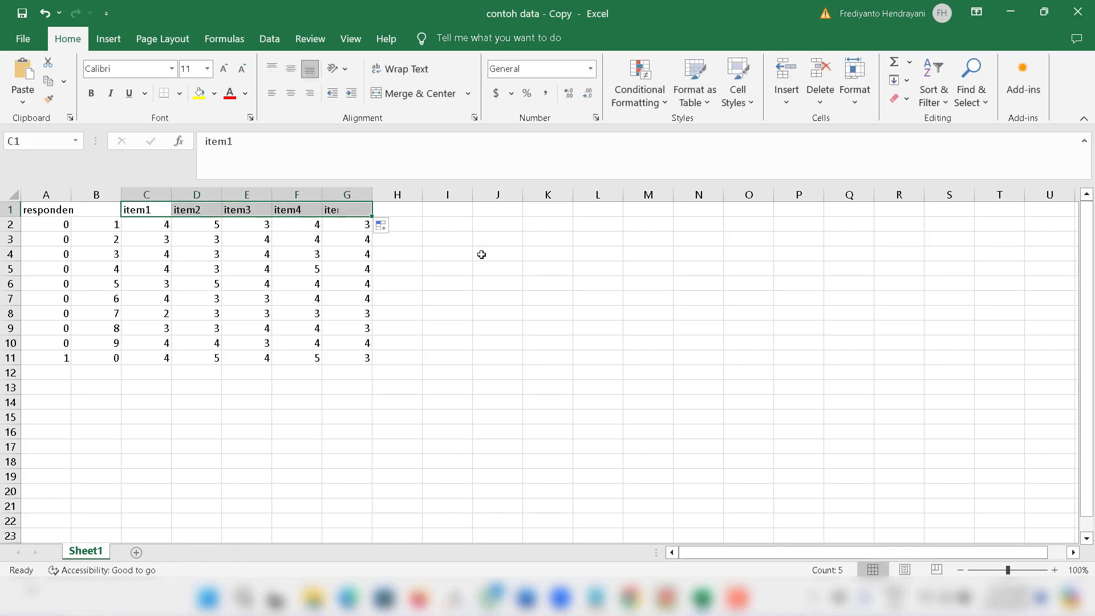
click(481, 257)
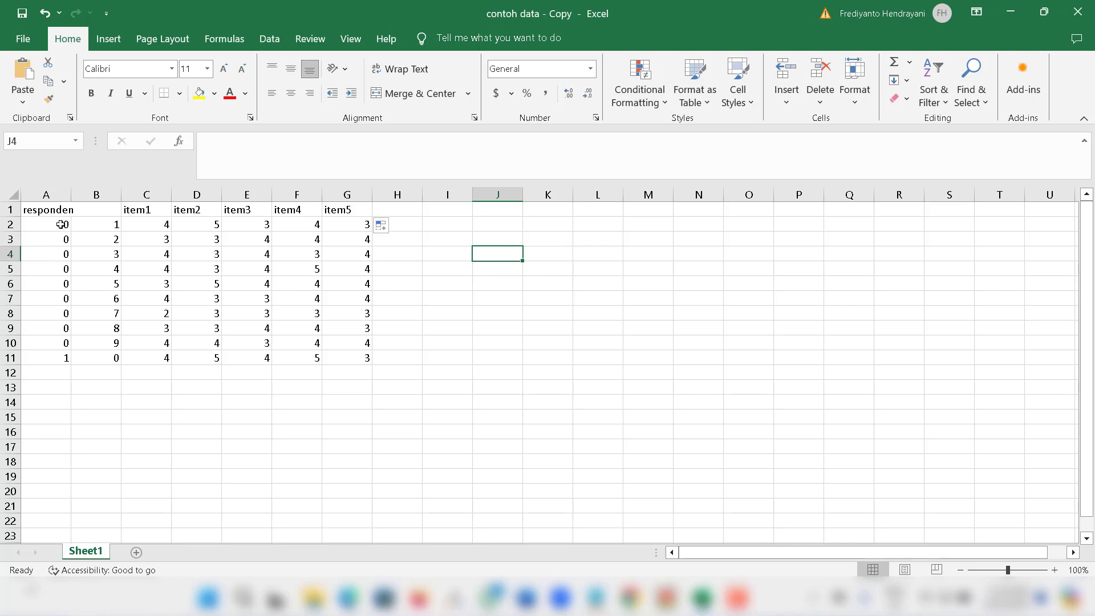
Delete the header row so that only the numeric data is left in the sheet.
drag(59, 224, 114, 357)
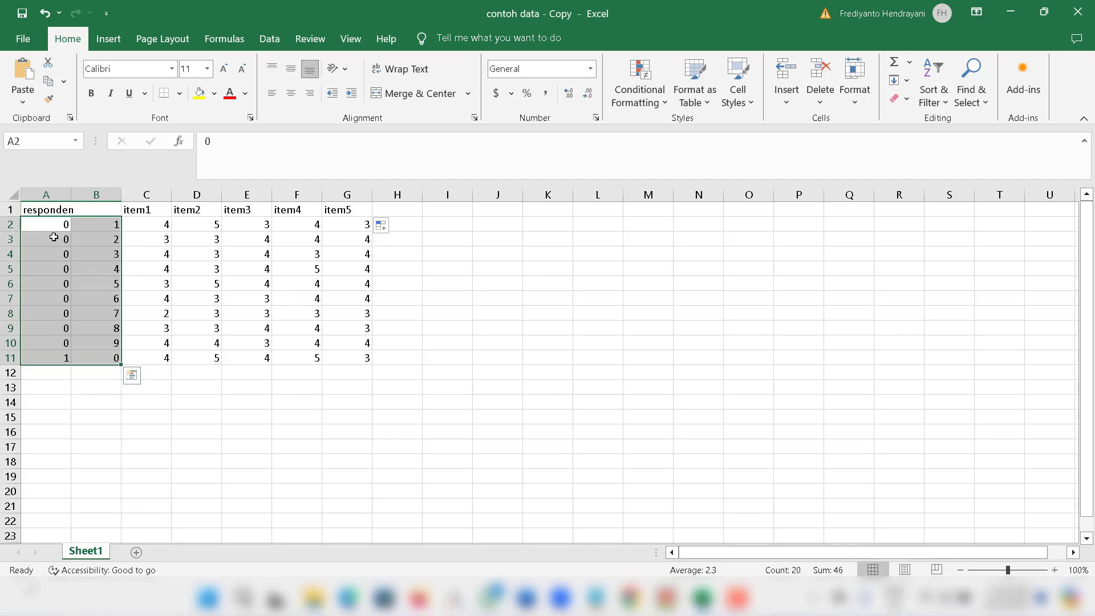
mouse_move(12, 209)
mouse_down()
mouse_move(11, 254)
mouse_move(16, 210)
mouse_up()
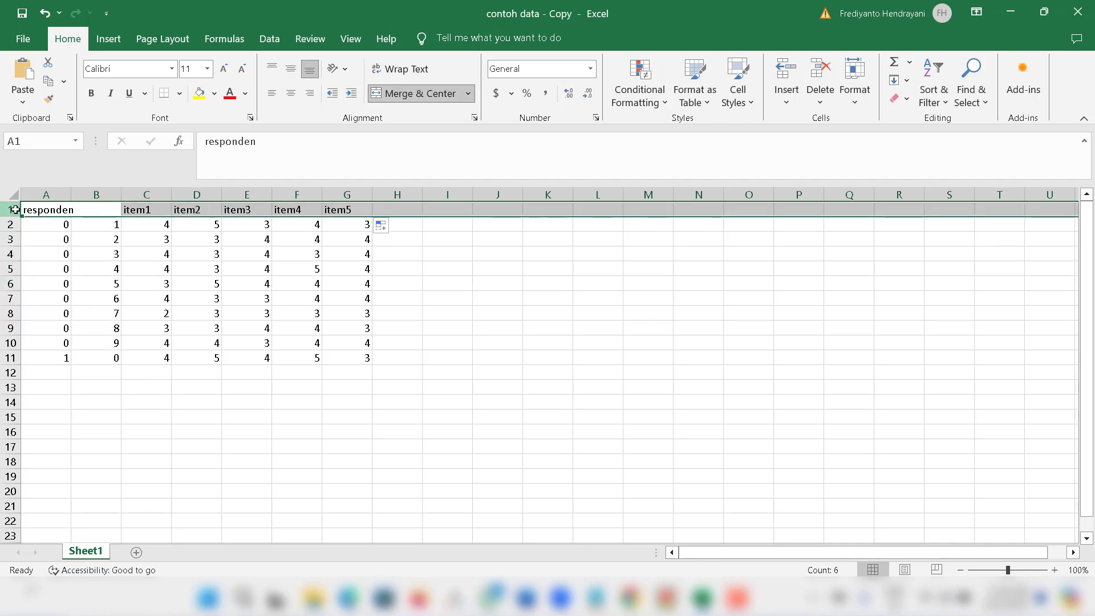
right_click(15, 209)
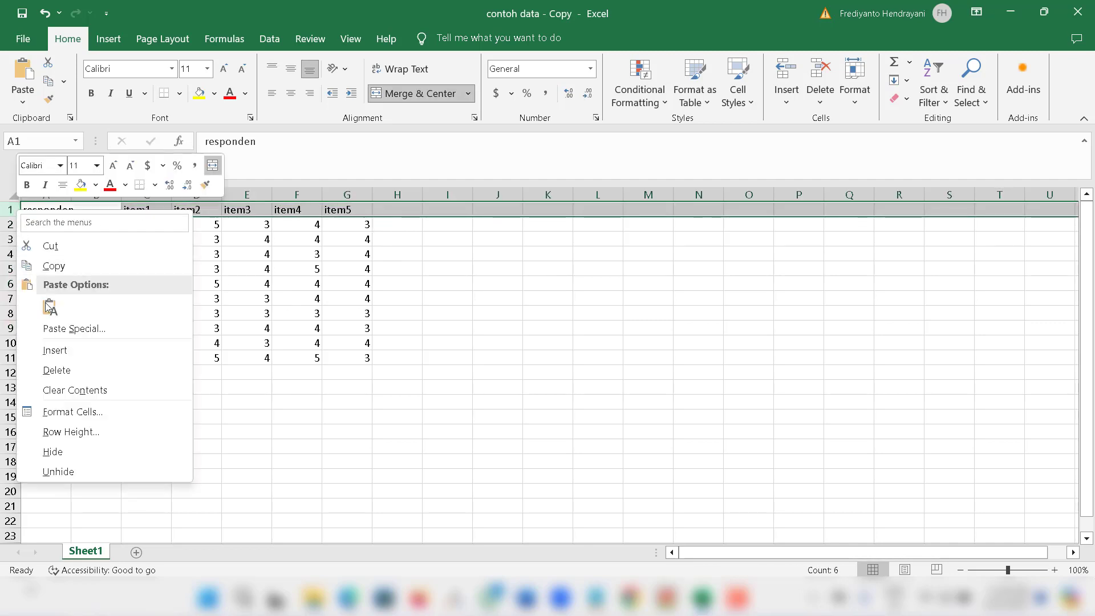
click(62, 371)
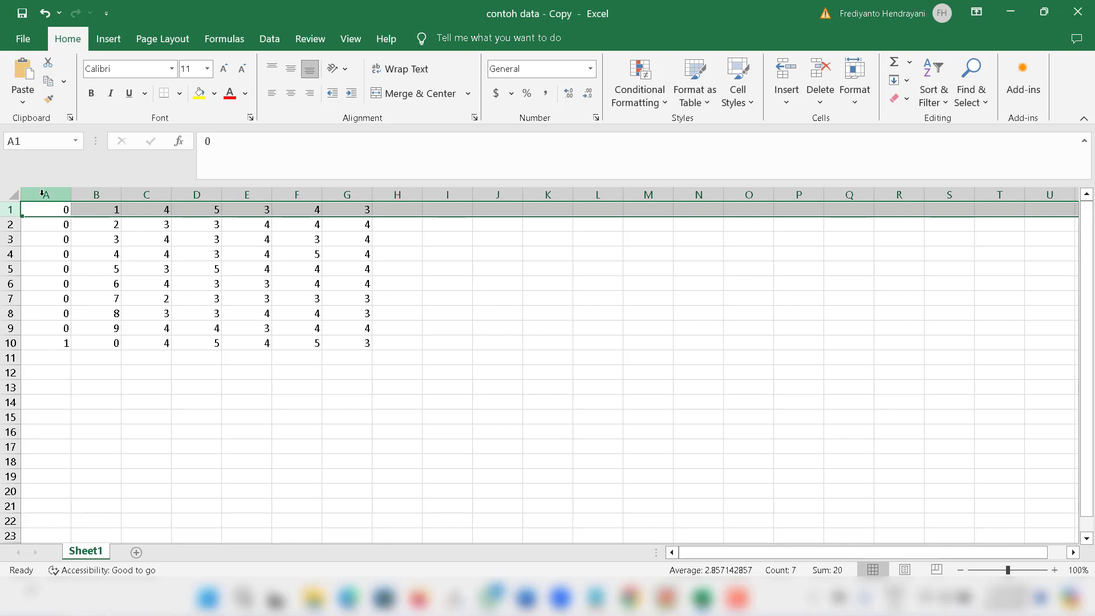
drag(42, 194, 363, 238)
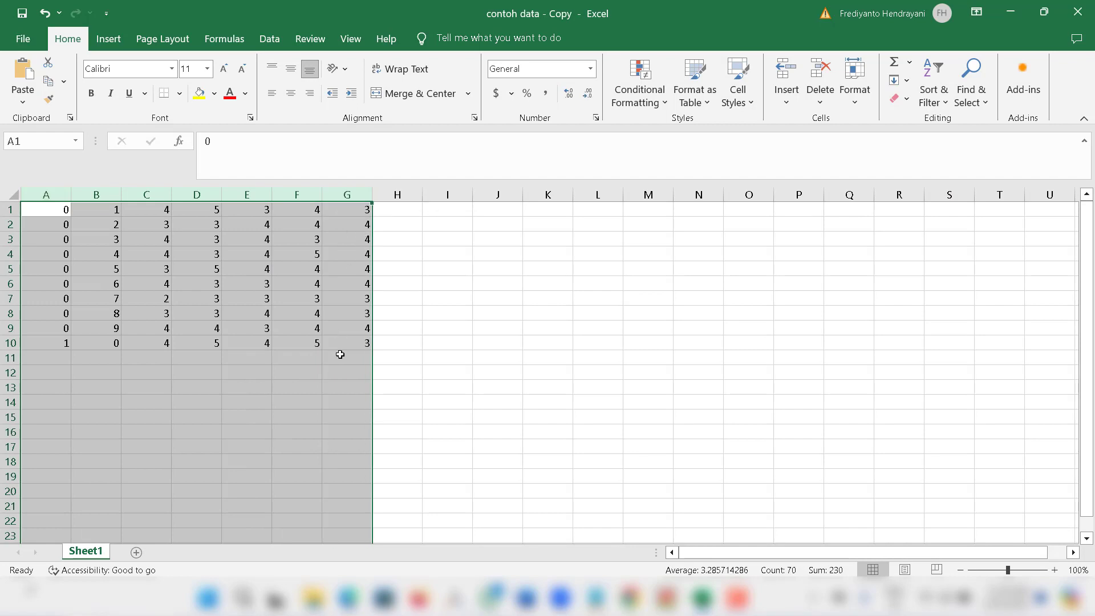
right_click(328, 370)
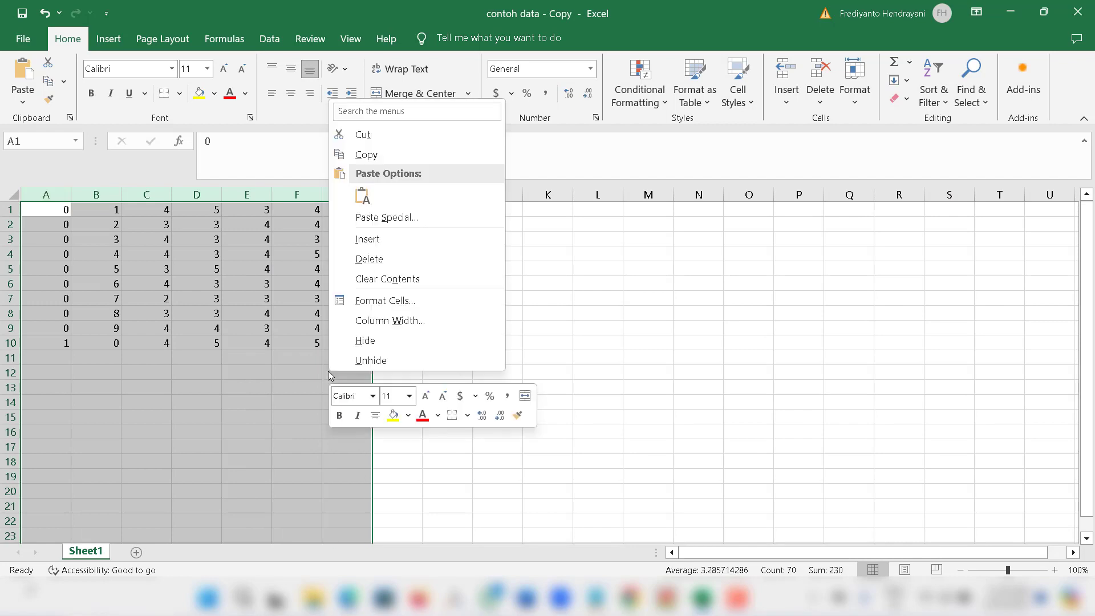
key(Escape)
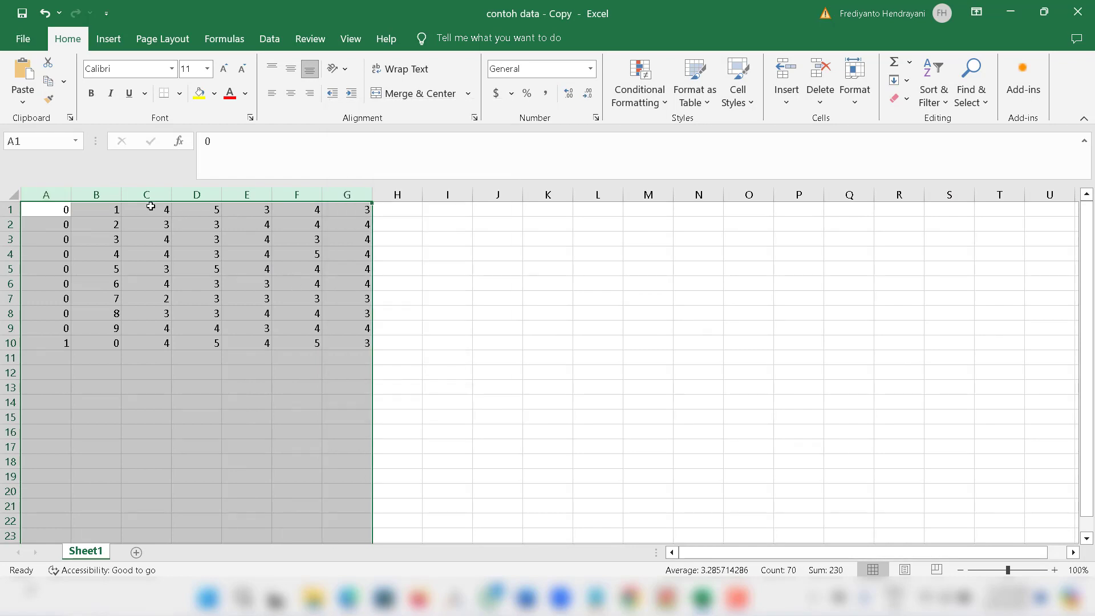
Set the width of columns A through G to 1.
click(51, 196)
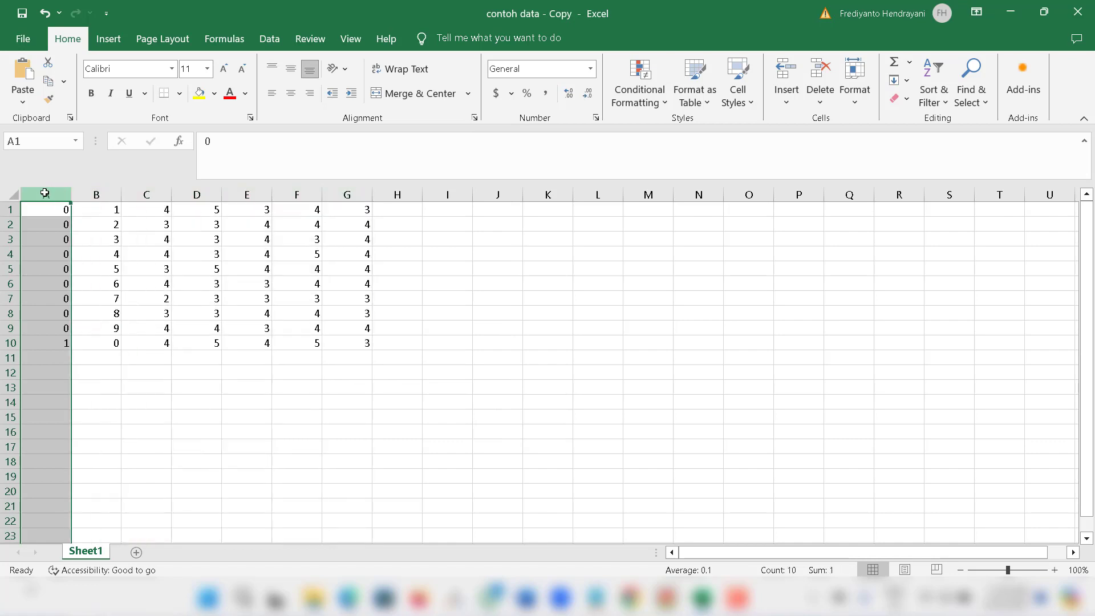
drag(49, 195, 367, 196)
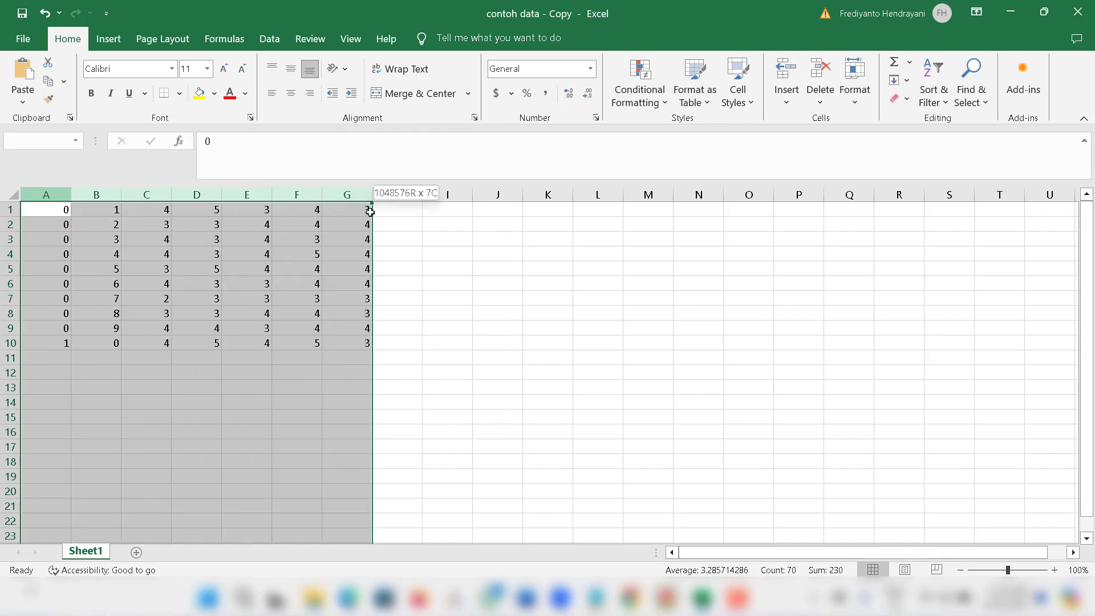
right_click(289, 338)
click(343, 282)
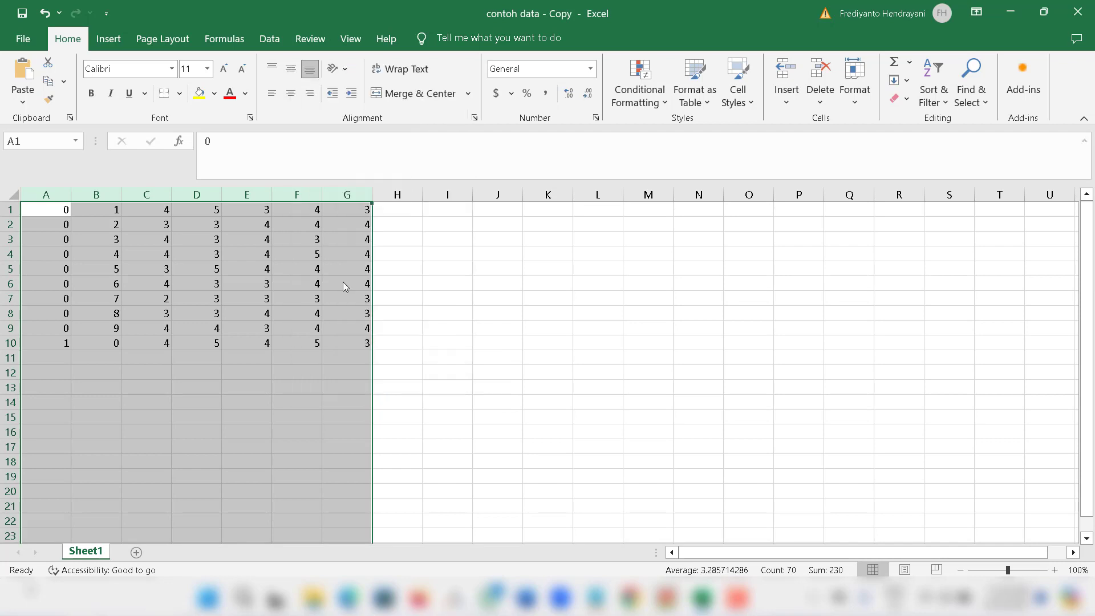
text(8)
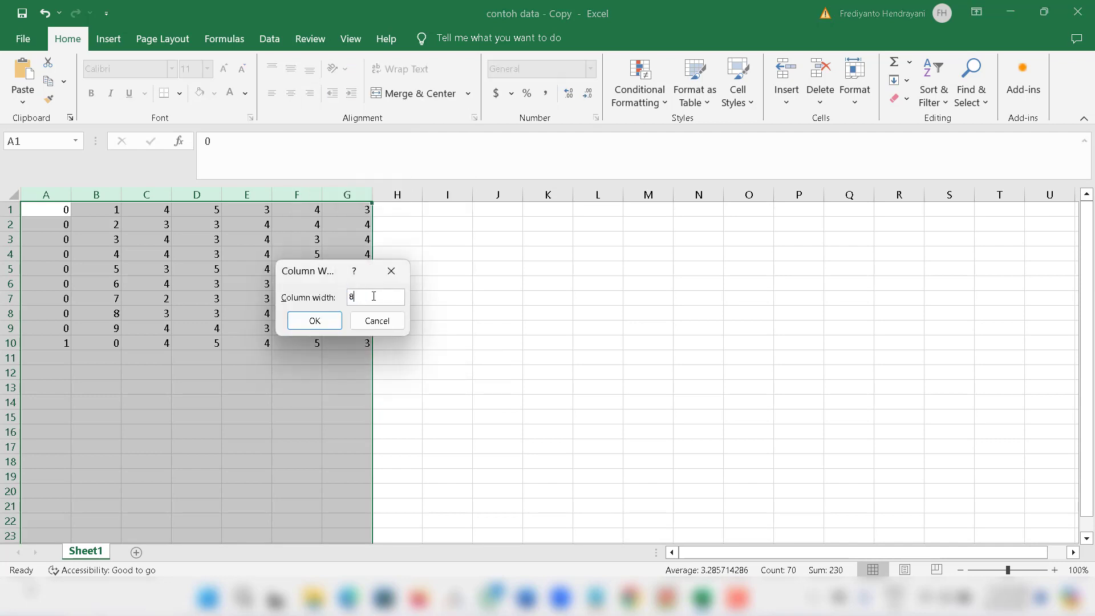
text(1)
key(BackSpace)
key(BackSpace)
text(1)
click(335, 322)
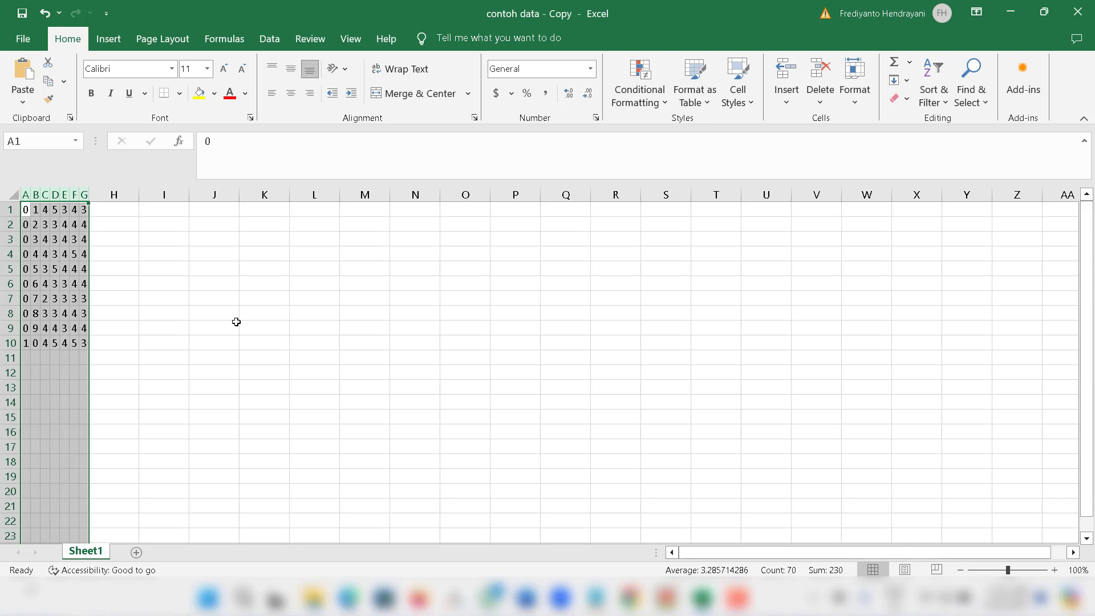
Start saving the workbook as a new file on this PC and enter "input 1" as the file name.
click(21, 39)
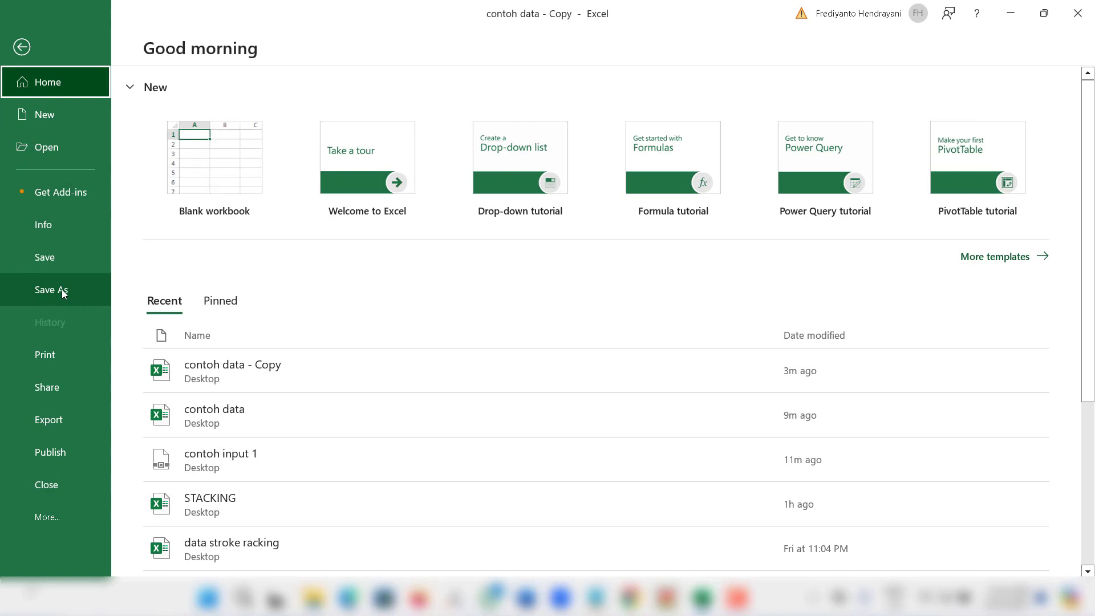
click(65, 292)
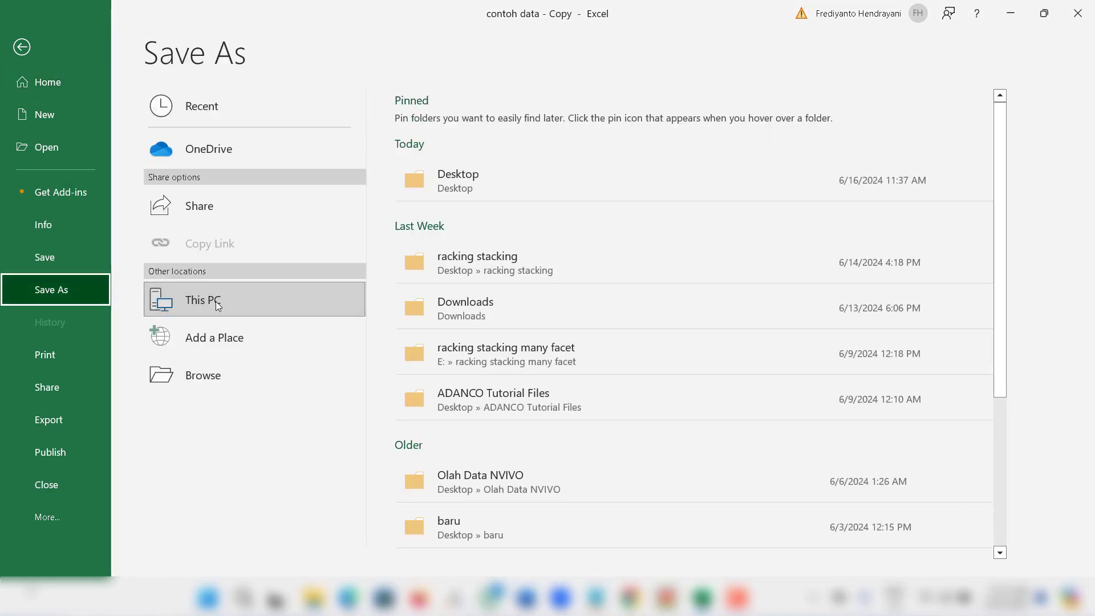
click(216, 301)
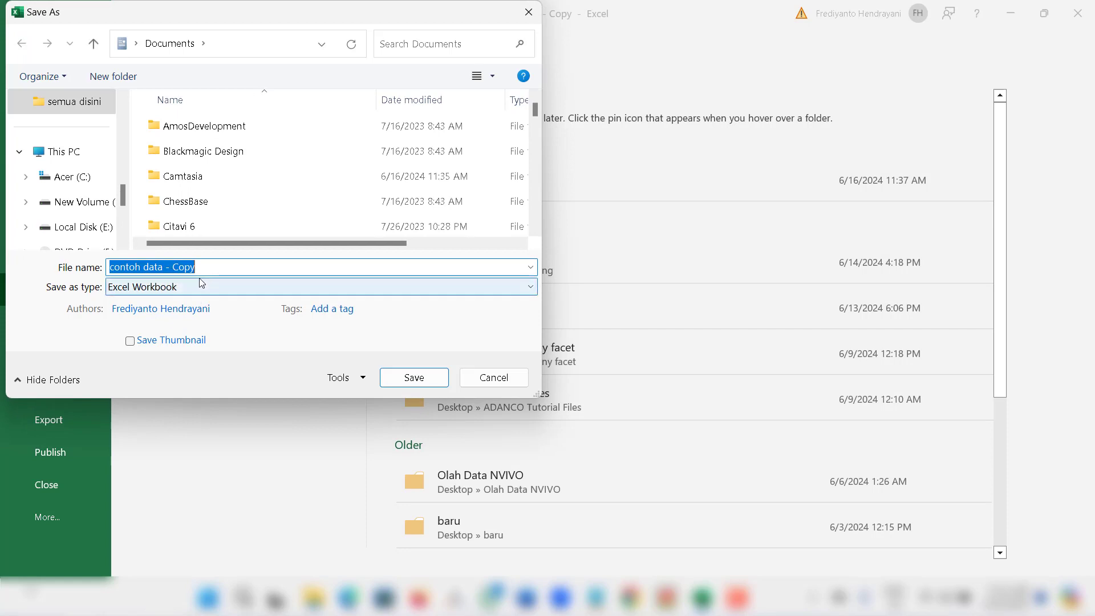
click(201, 274)
key(BackSpace)
key(BackSpace)
key(BackSpace)
key(BackSpace)
key(BackSpace)
key(BackSpace)
key(BackSpace)
key(BackSpace)
key(BackSpace)
key(BackSpace)
key(BackSpace)
key(BackSpace)
key(BackSpace)
key(BackSpace)
key(BackSpace)
key(BackSpace)
key(BackSpace)
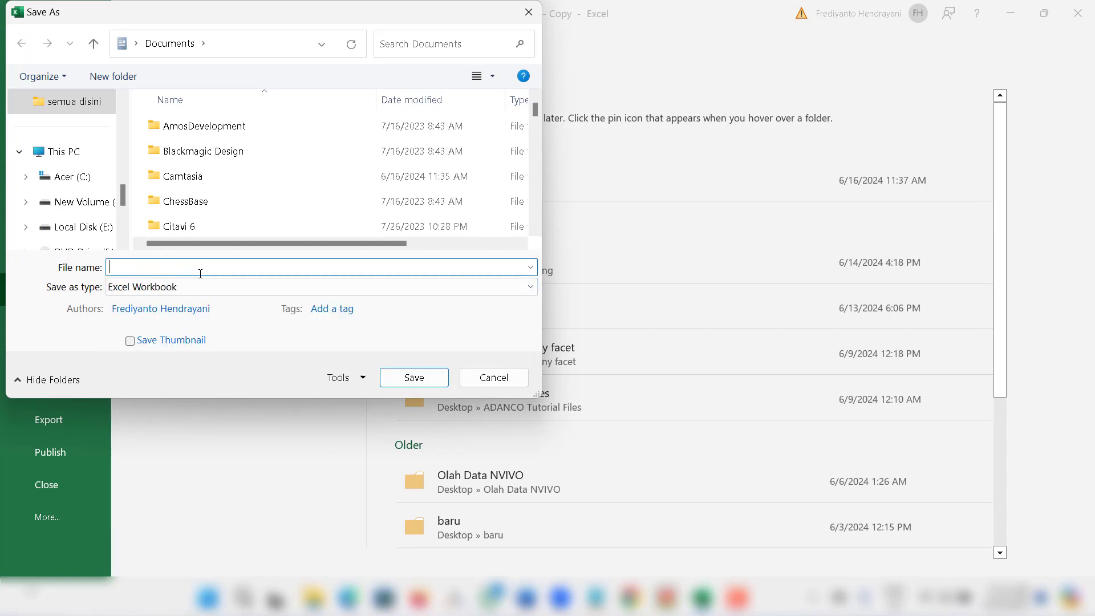
text(input 1)
Save the file to the Desktop as Formatted Text (Space delimited) and close the workbook.
click(193, 287)
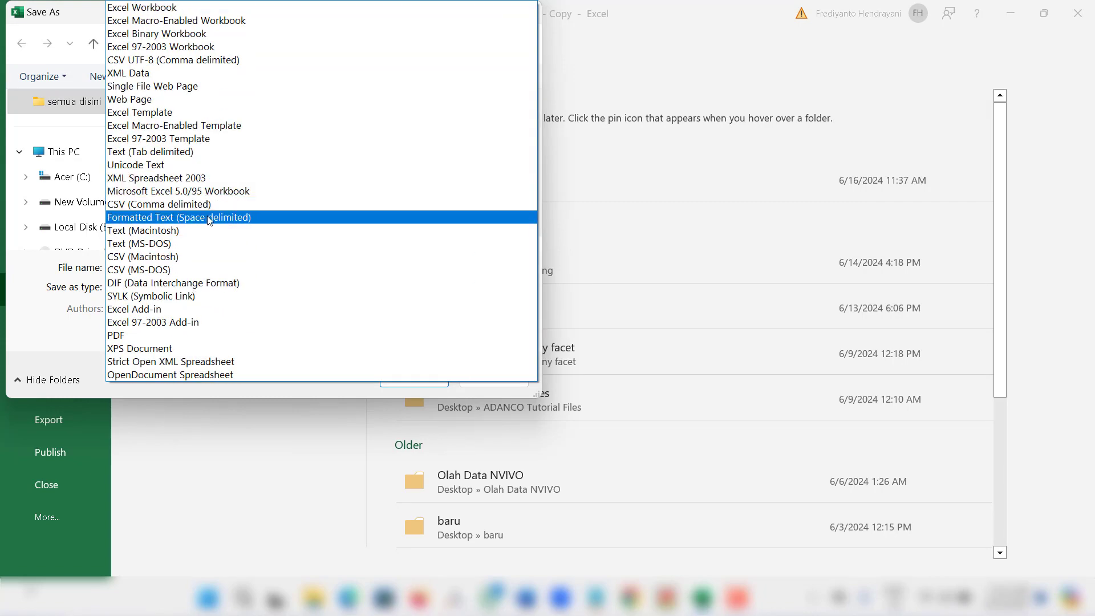
click(222, 221)
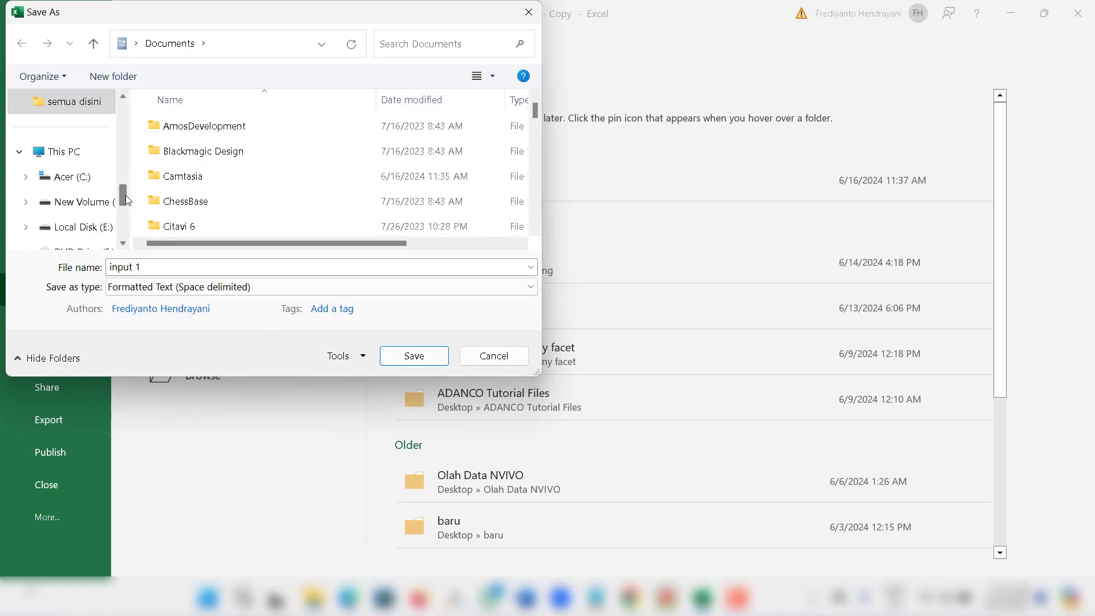
drag(125, 195, 122, 143)
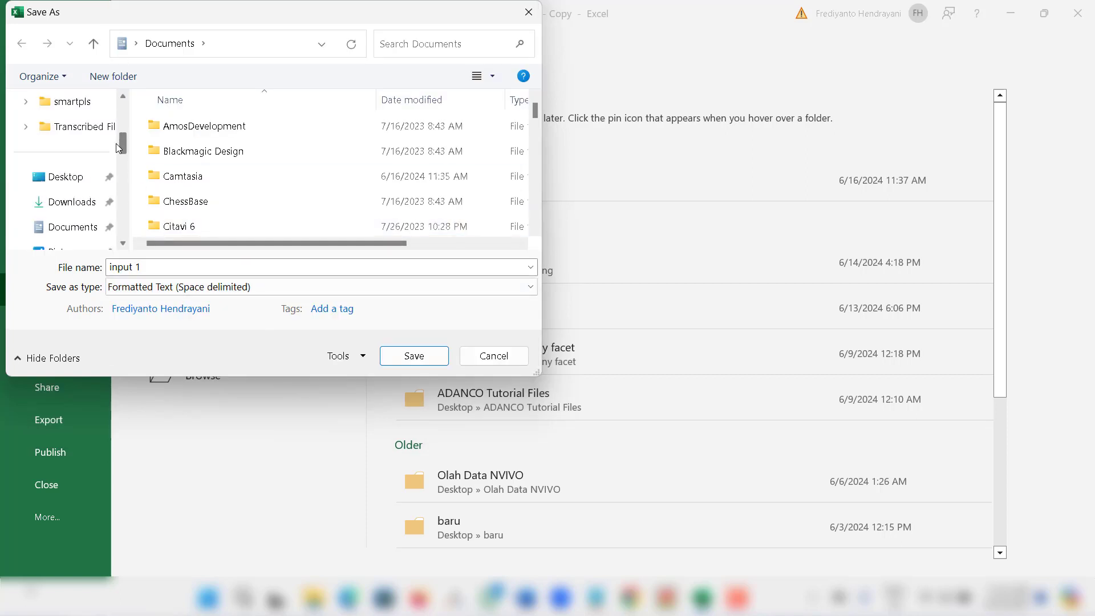
click(83, 180)
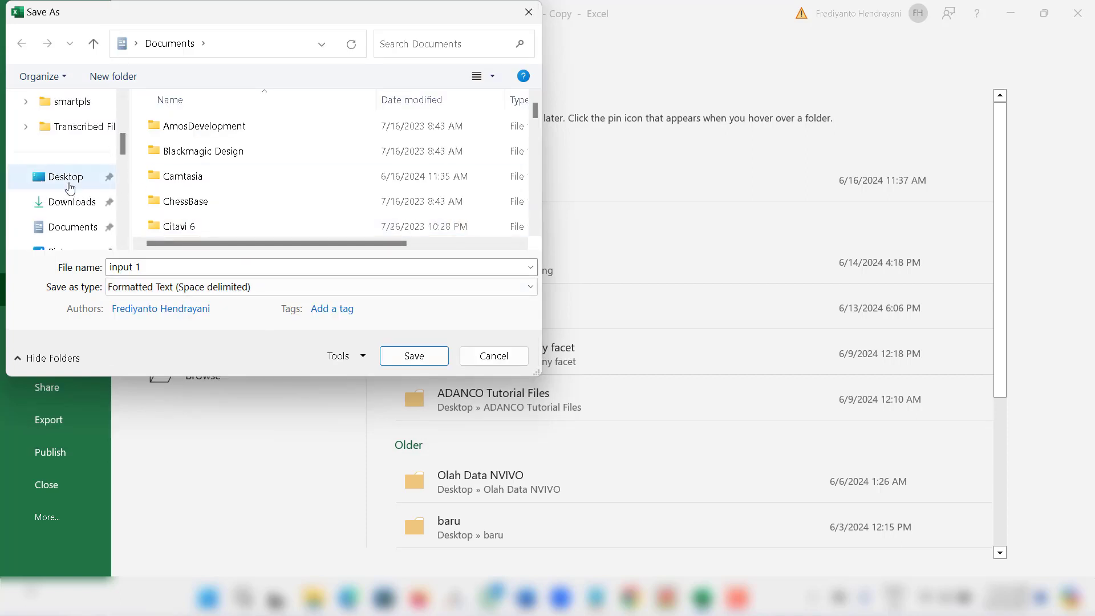
click(415, 358)
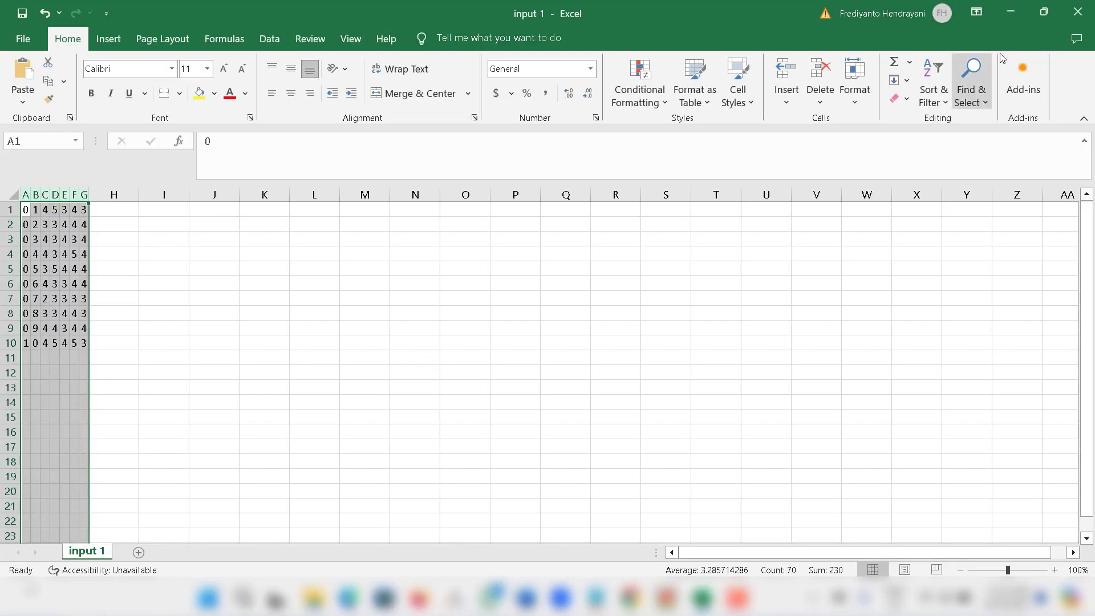
click(1077, 12)
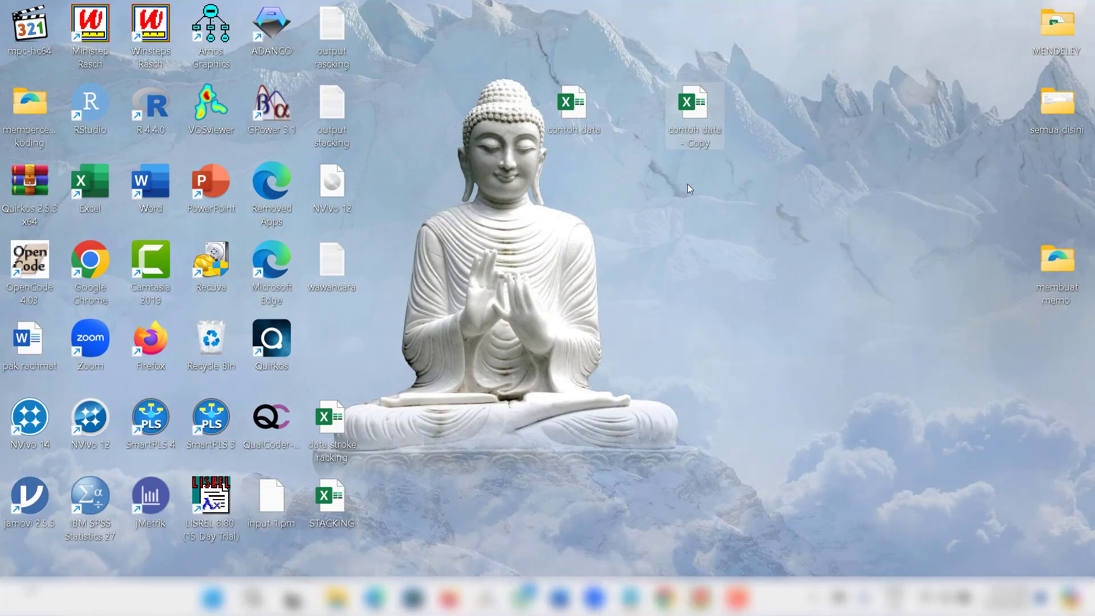
Move input 1.prn into the open area of the desktop, open it with Winsteps and launch the 32-bit Data Setup.
drag(273, 499, 576, 258)
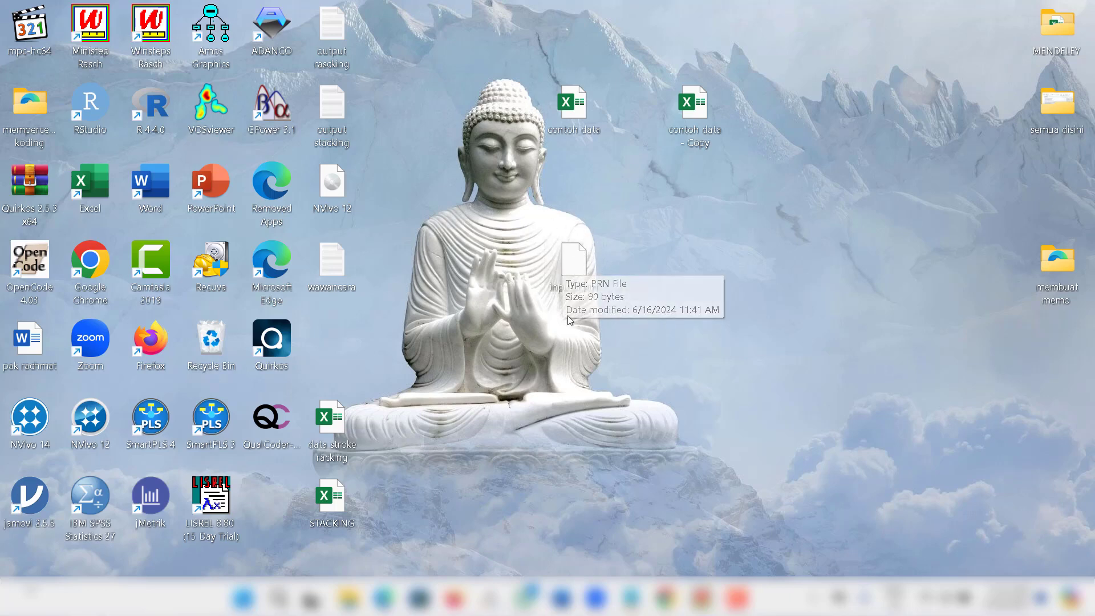
drag(574, 269, 141, 32)
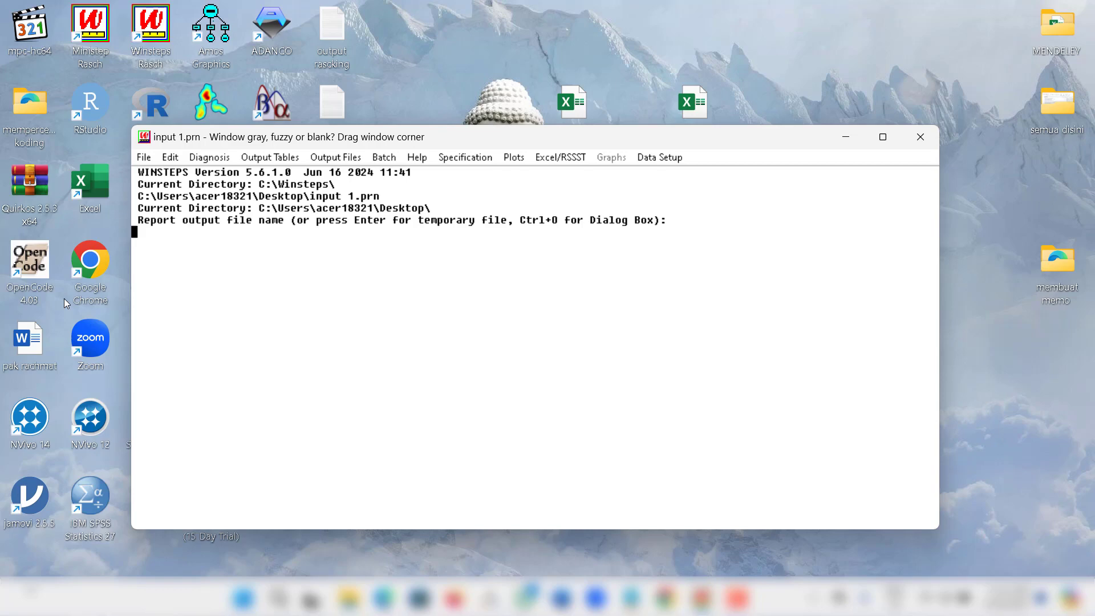
click(658, 163)
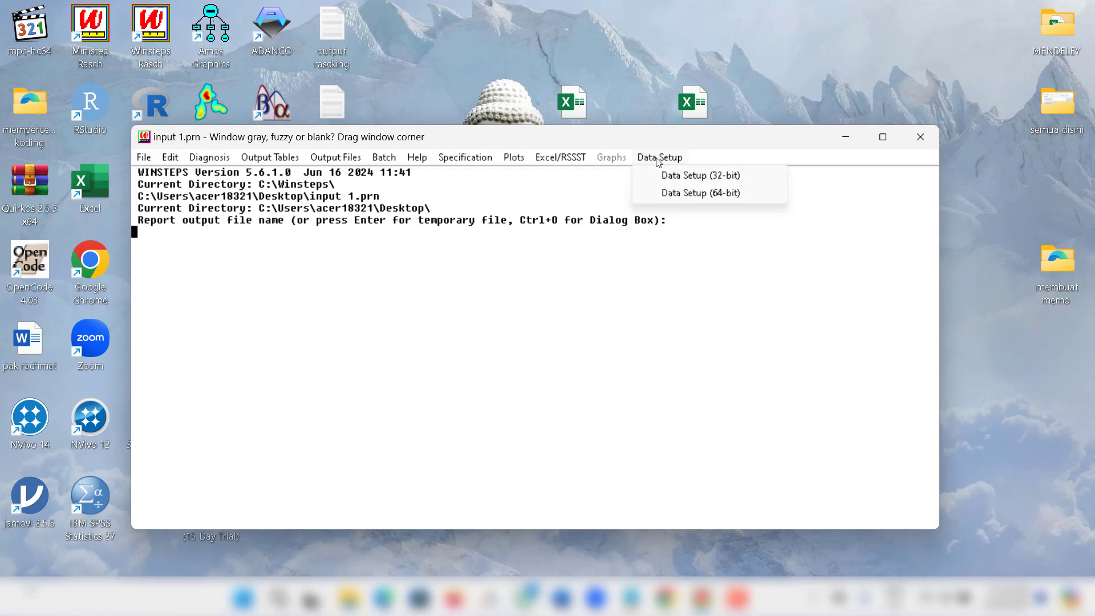
click(715, 176)
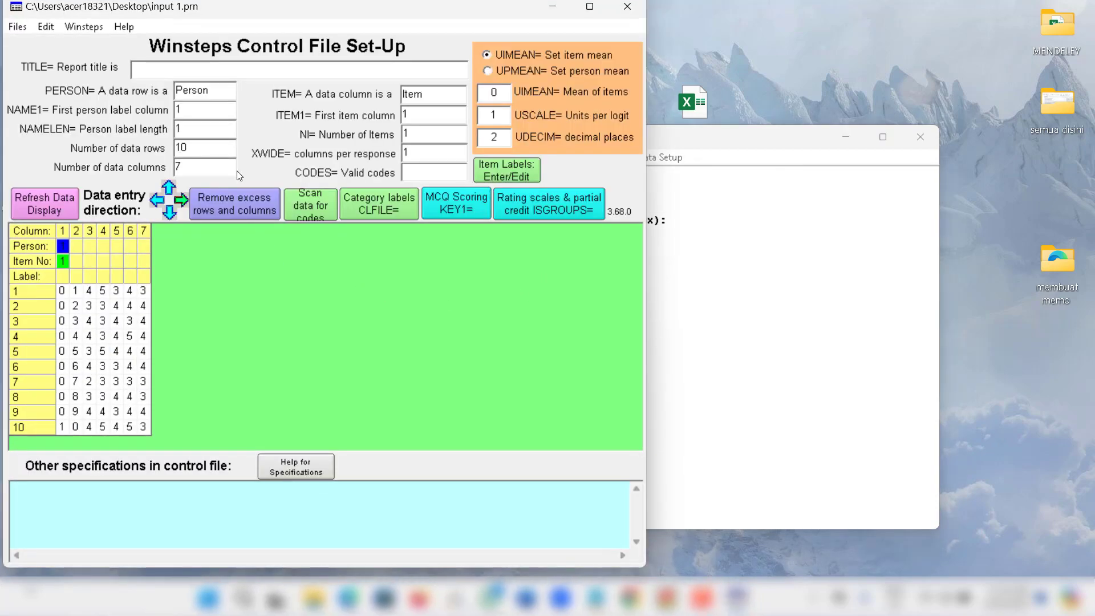
Set the person label length to 2, first item column to 3 and number of items to 5, refresh the data display and scan for valid codes.
click(194, 109)
click(193, 131)
click(422, 130)
key(BackSpace)
text(5)
click(44, 206)
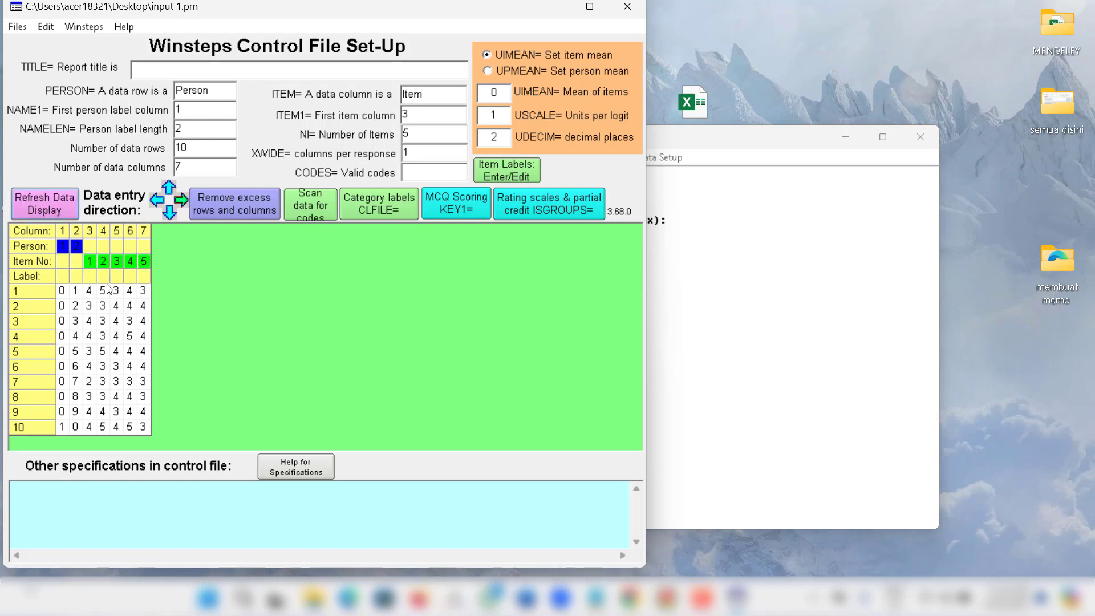
click(310, 204)
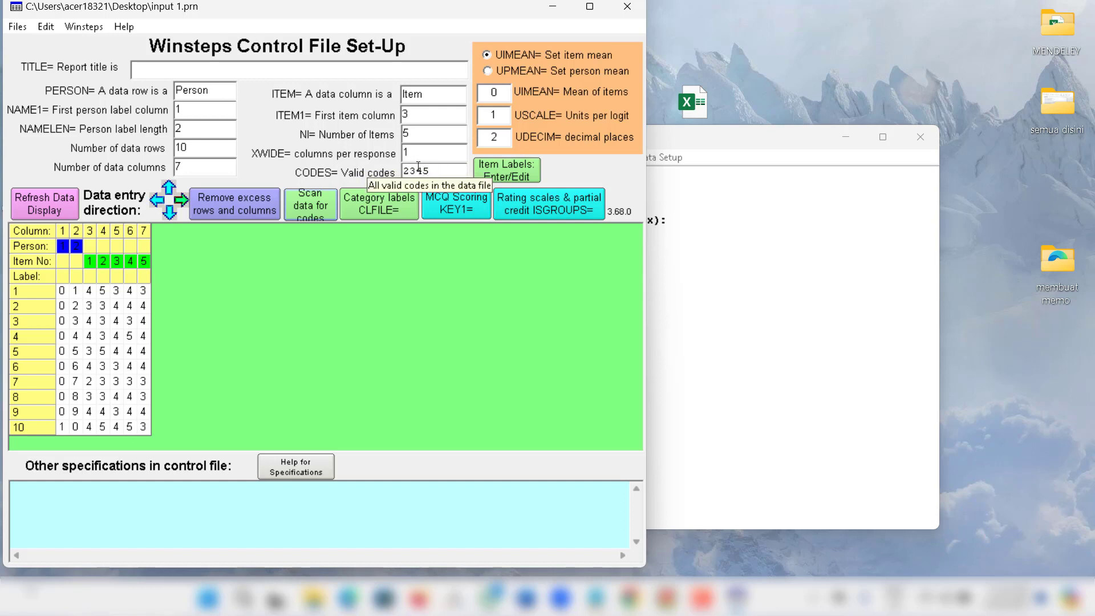
Open the item label editor and label the first two items item1 and item2.
click(503, 172)
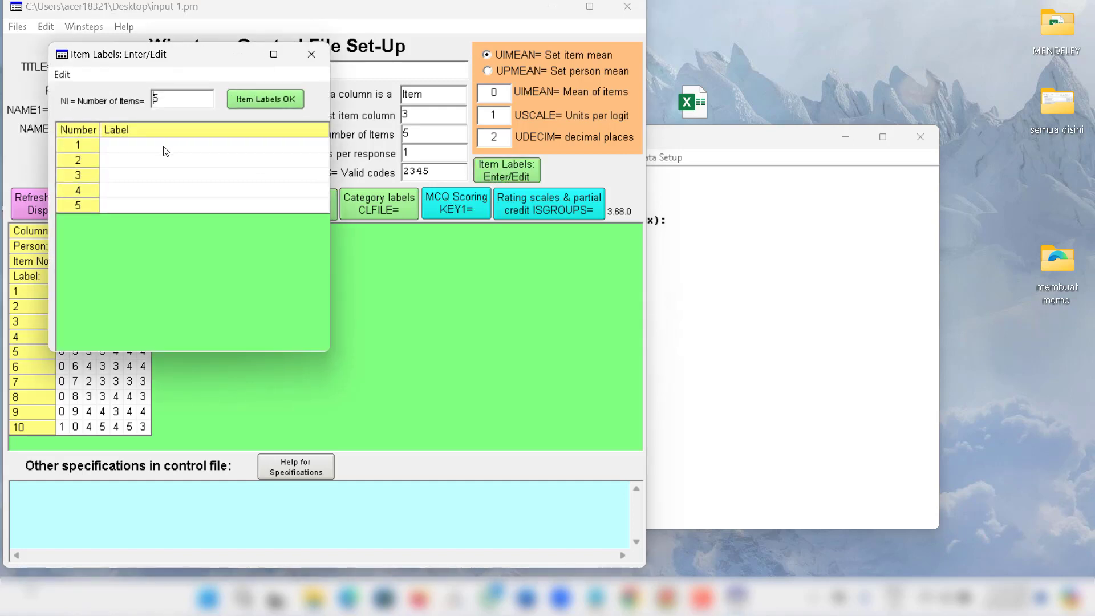
click(166, 150)
text(item1)
click(165, 164)
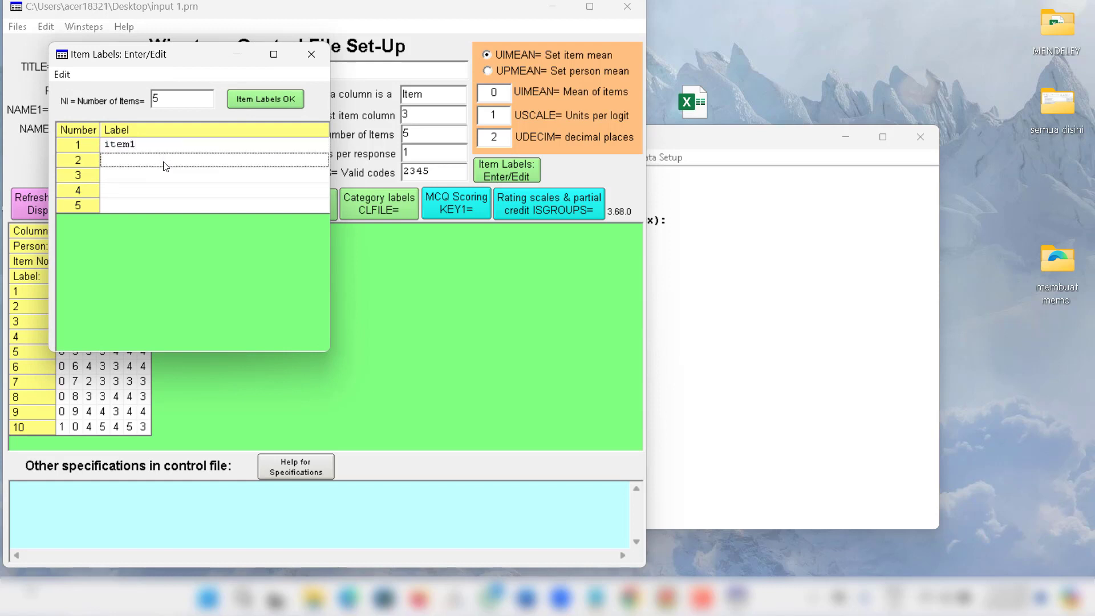
text(item2)
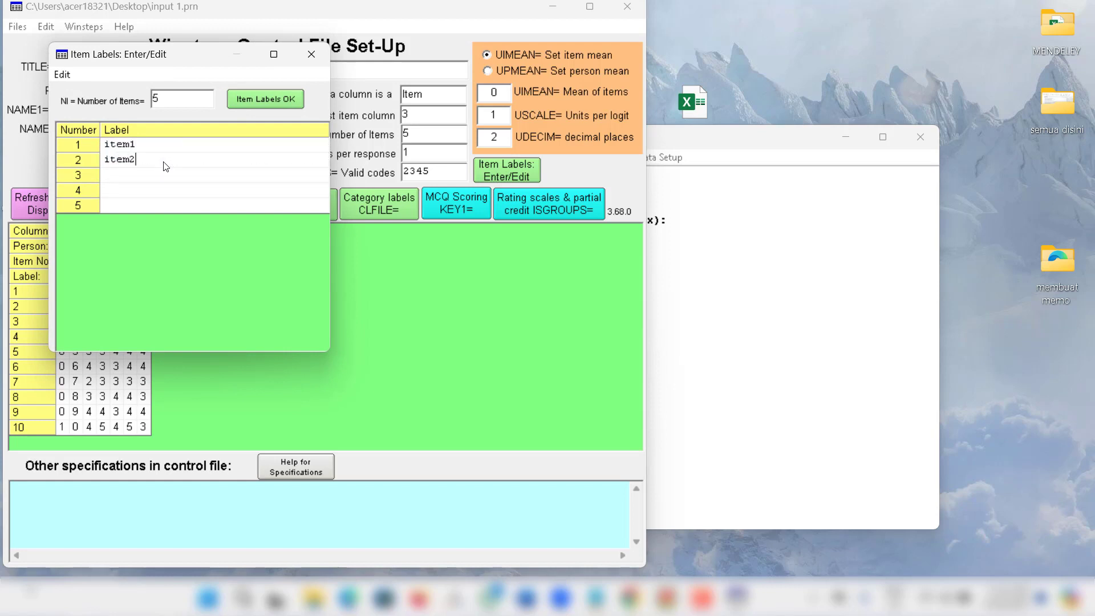
Label the remaining three items following the same naming pattern and accept the item labels.
click(163, 181)
text(item)
key(BackSpace)
key(BackSpace)
key(BackSpace)
text(tem)
click(154, 196)
text(ite)
click(152, 205)
text(item)
click(248, 102)
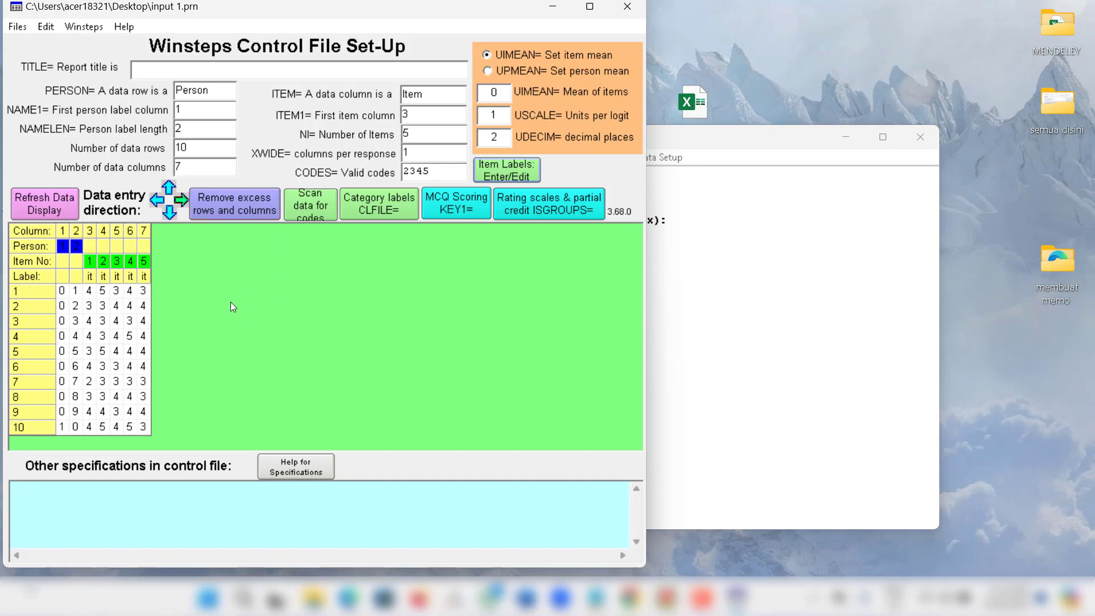
Save the control and data file as input 1 on the Desktop and agree to analyze it.
click(84, 27)
click(154, 51)
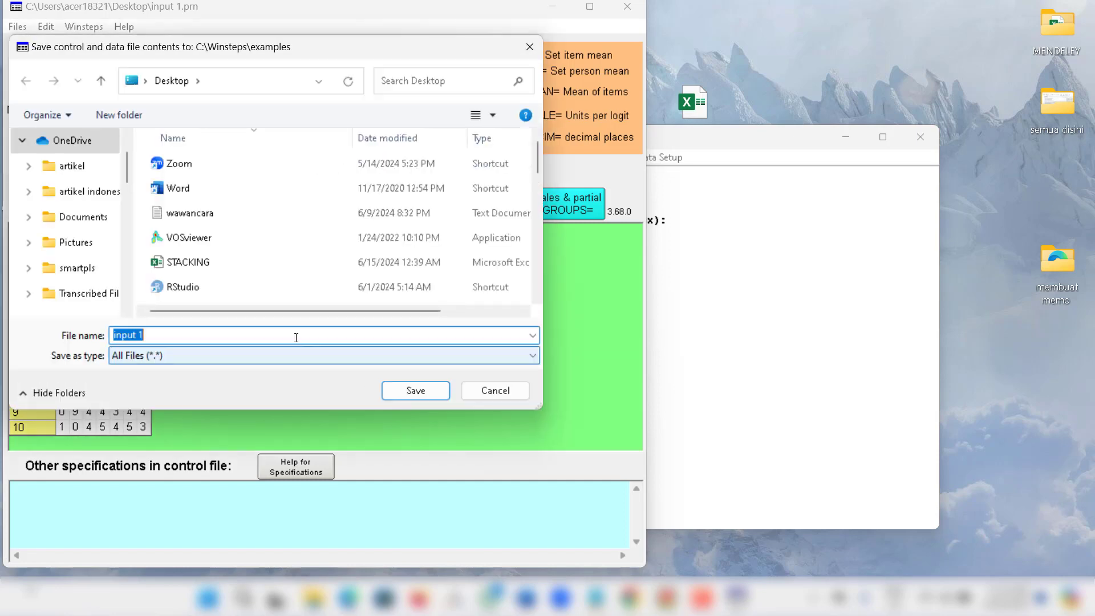
click(293, 337)
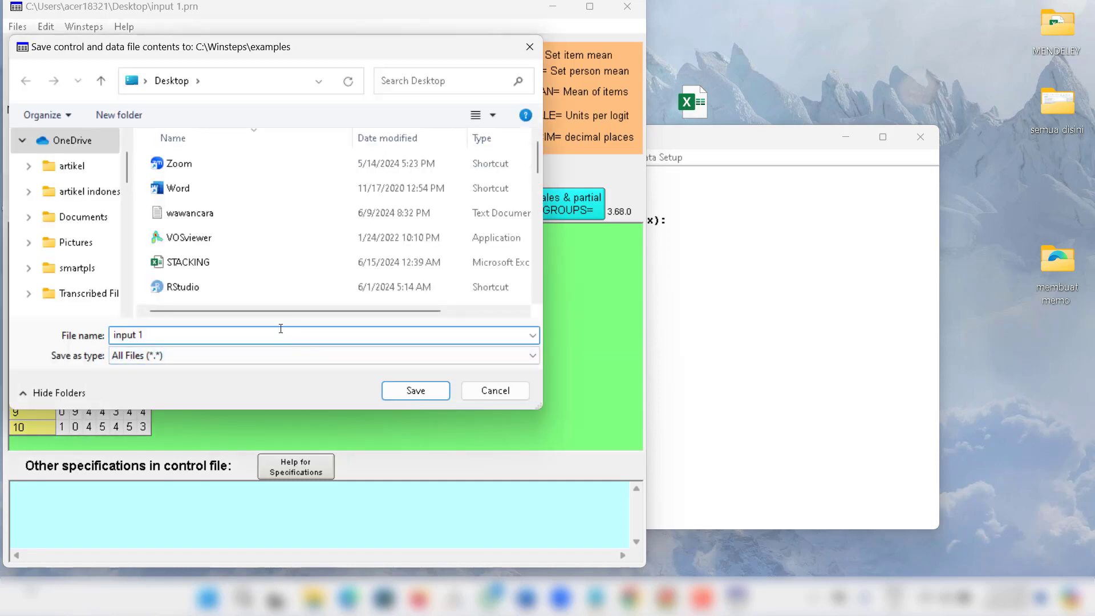
click(405, 391)
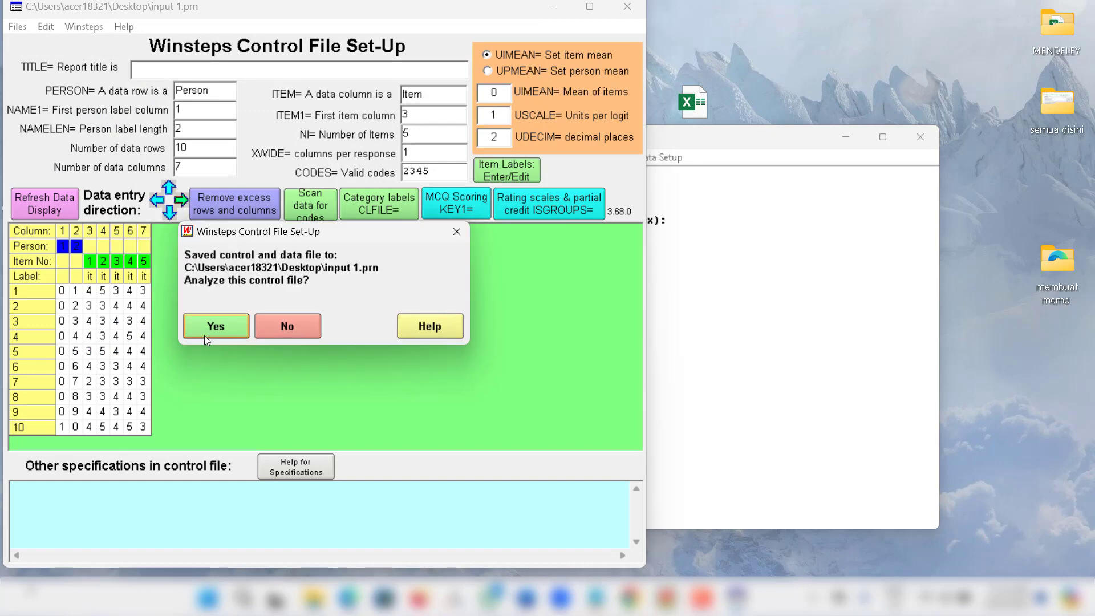
click(204, 335)
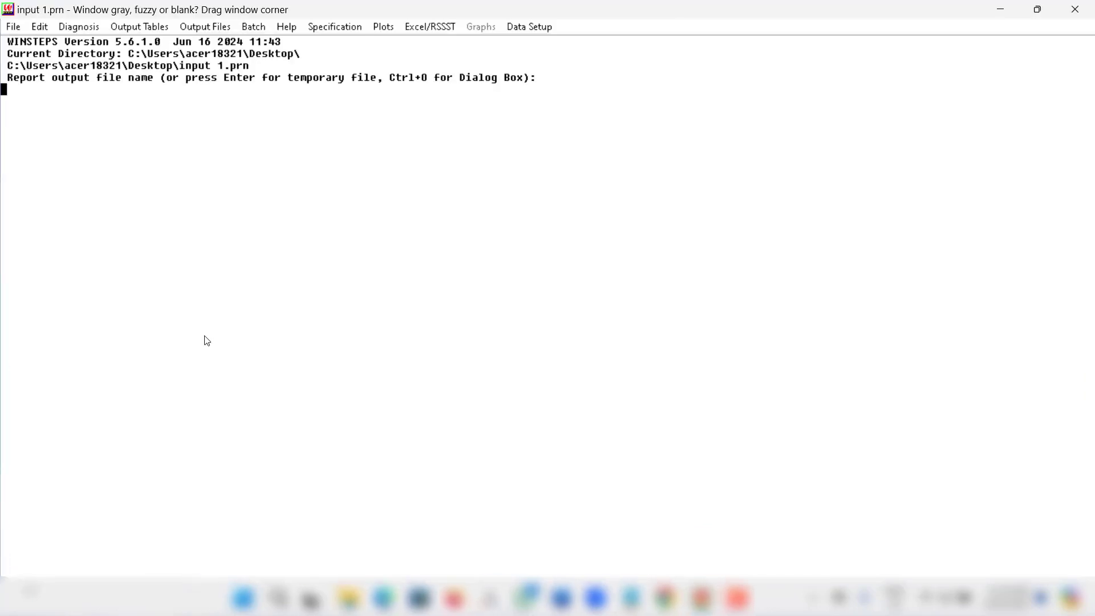
Run the analysis with a temporary report file and no extra specifications, and minimize both Winsteps windows.
key(Return)
key(Return)
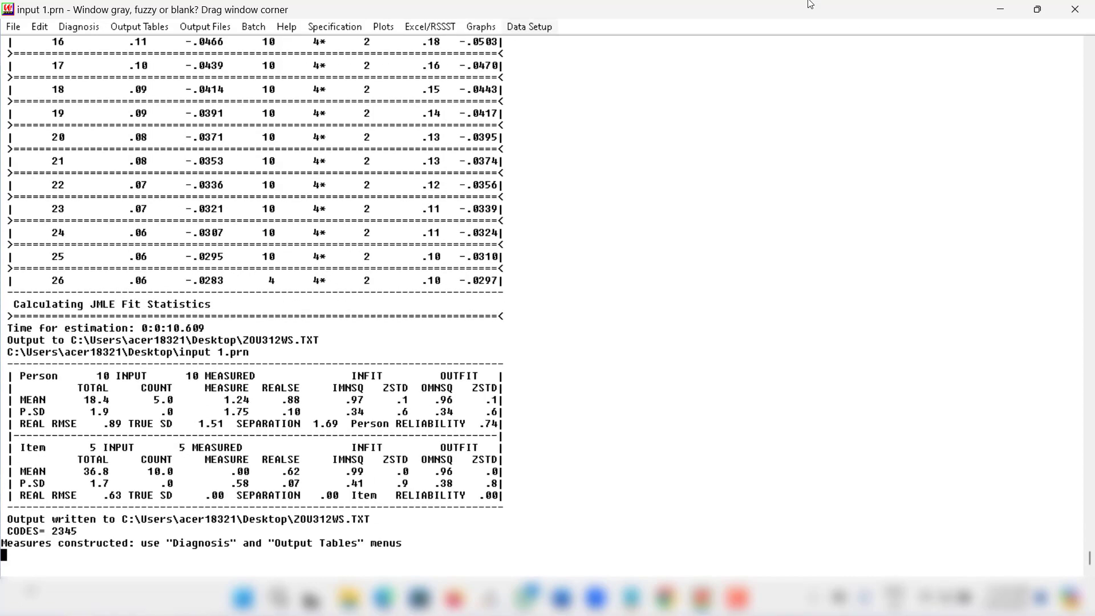
click(1037, 9)
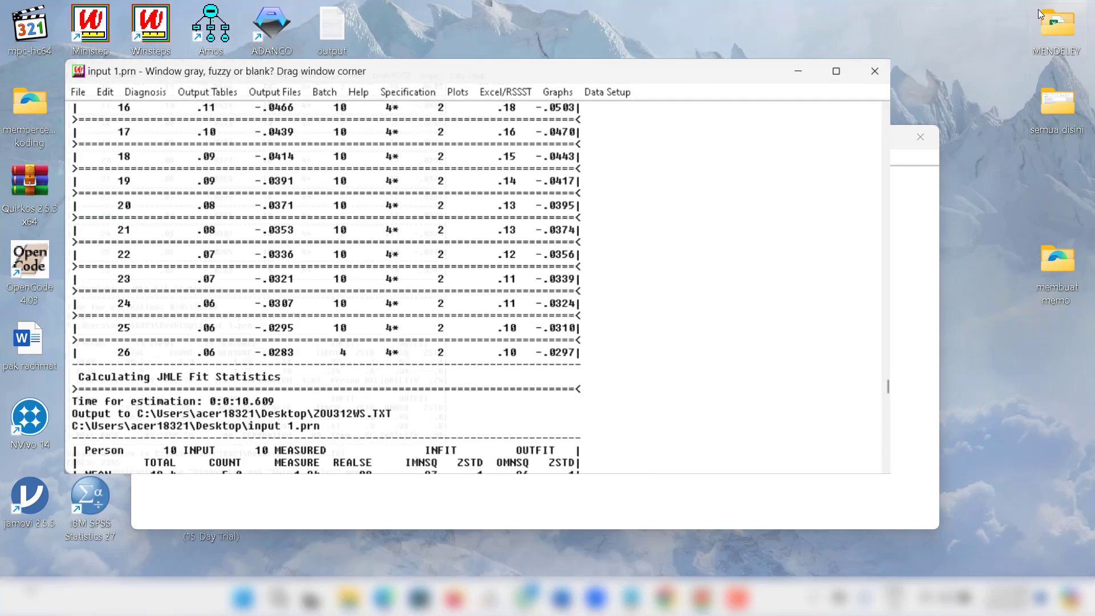
click(784, 76)
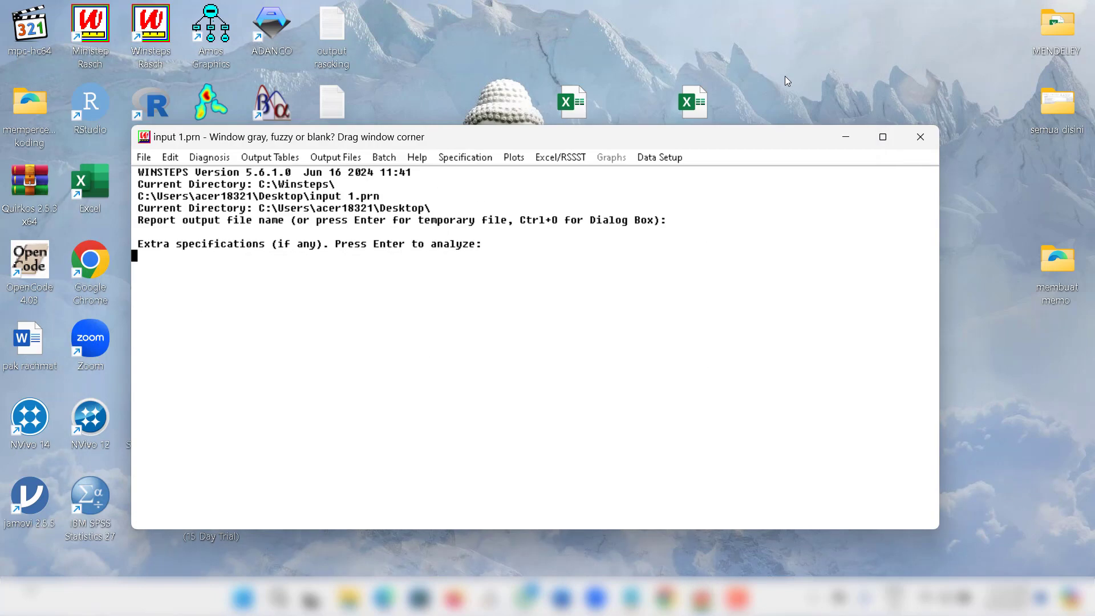
click(844, 139)
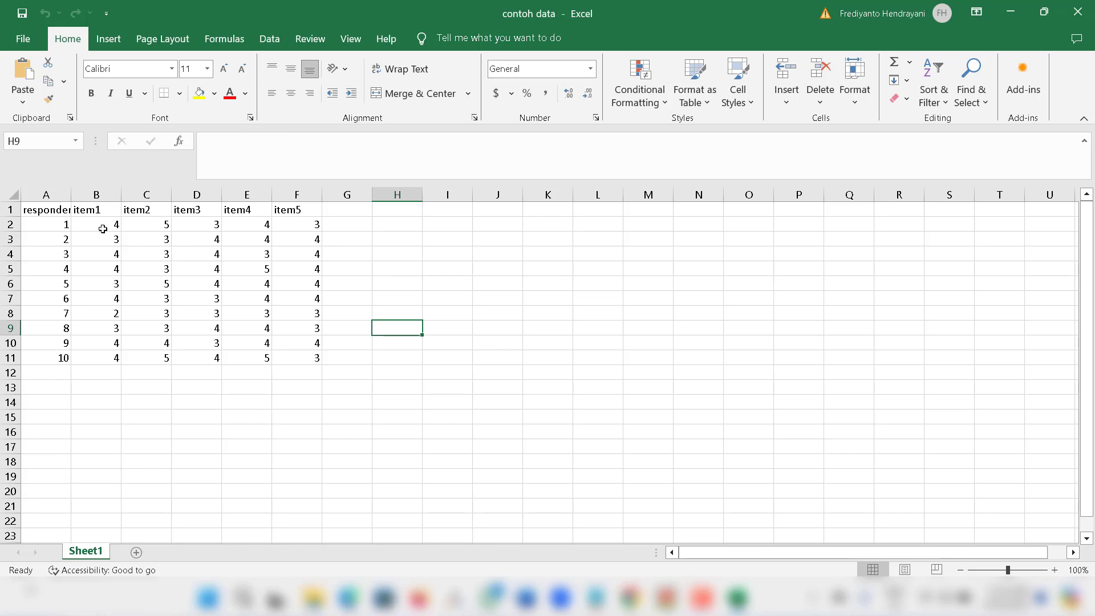
Switch to the contoh data workbook in Excel, widen column A to fit the responden header and check the header row.
drag(73, 190, 92, 191)
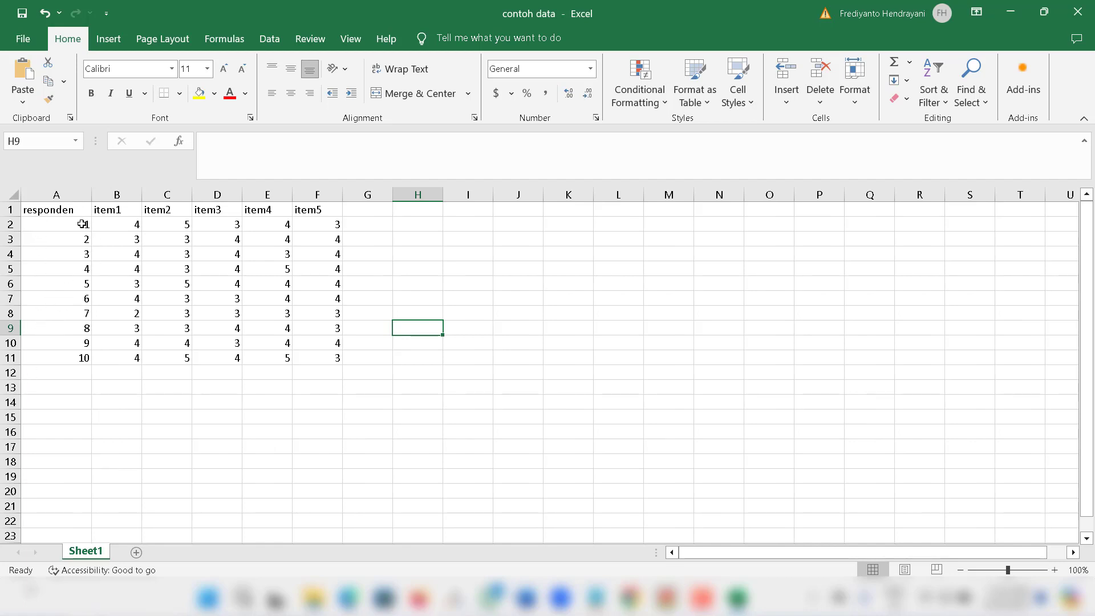
click(9, 210)
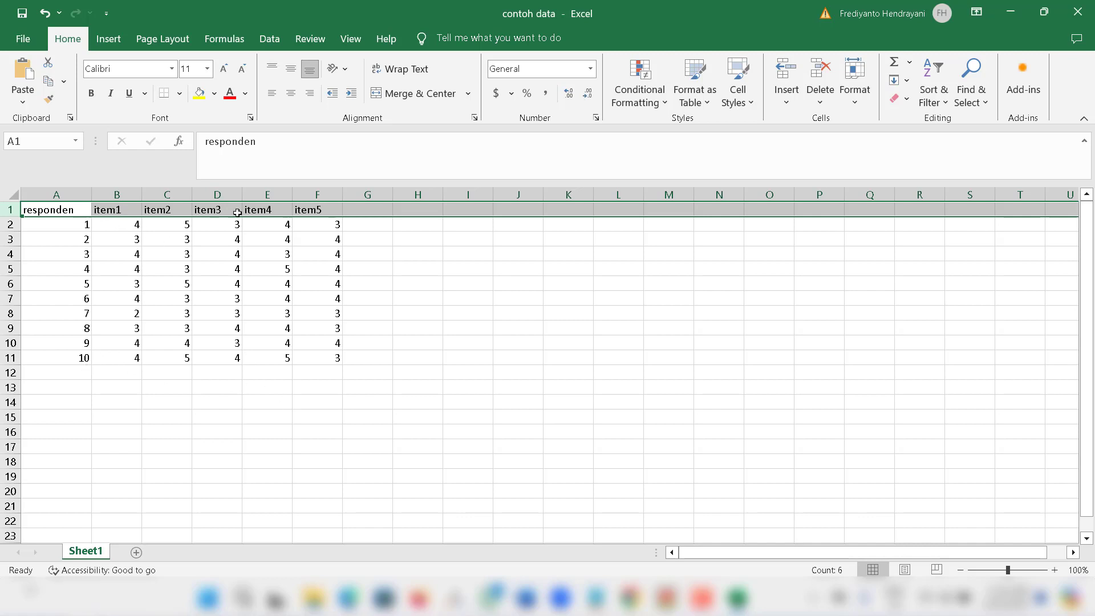
click(414, 324)
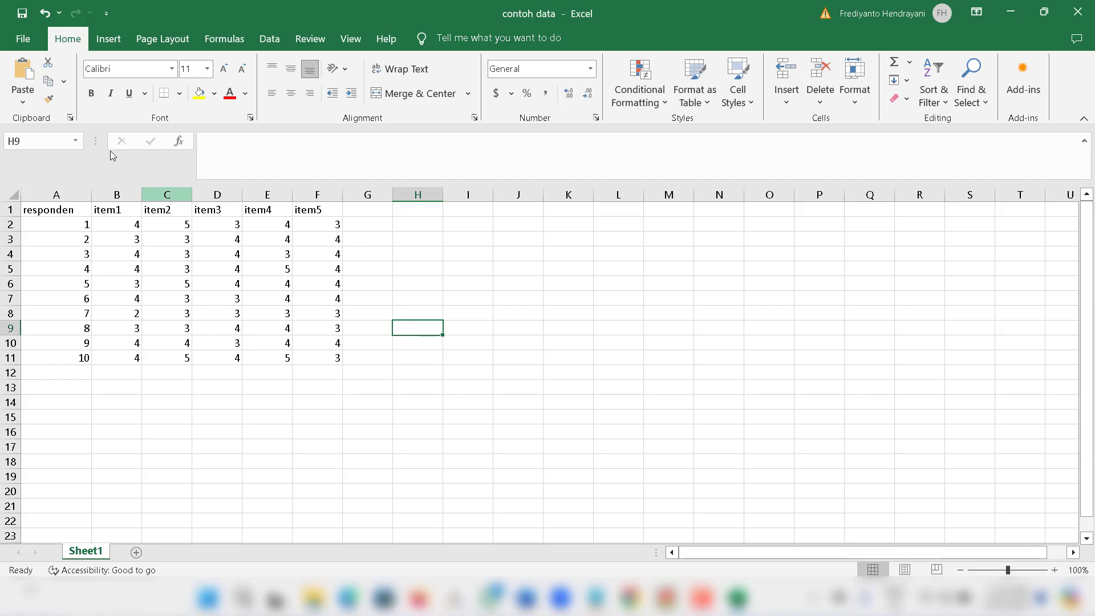
click(21, 39)
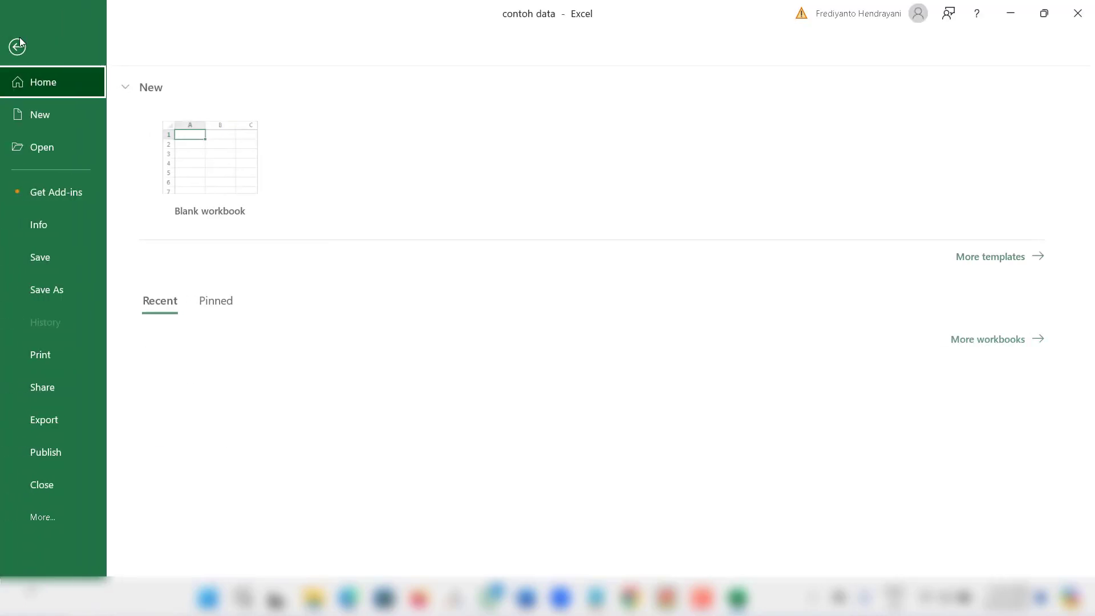
click(55, 288)
click(248, 289)
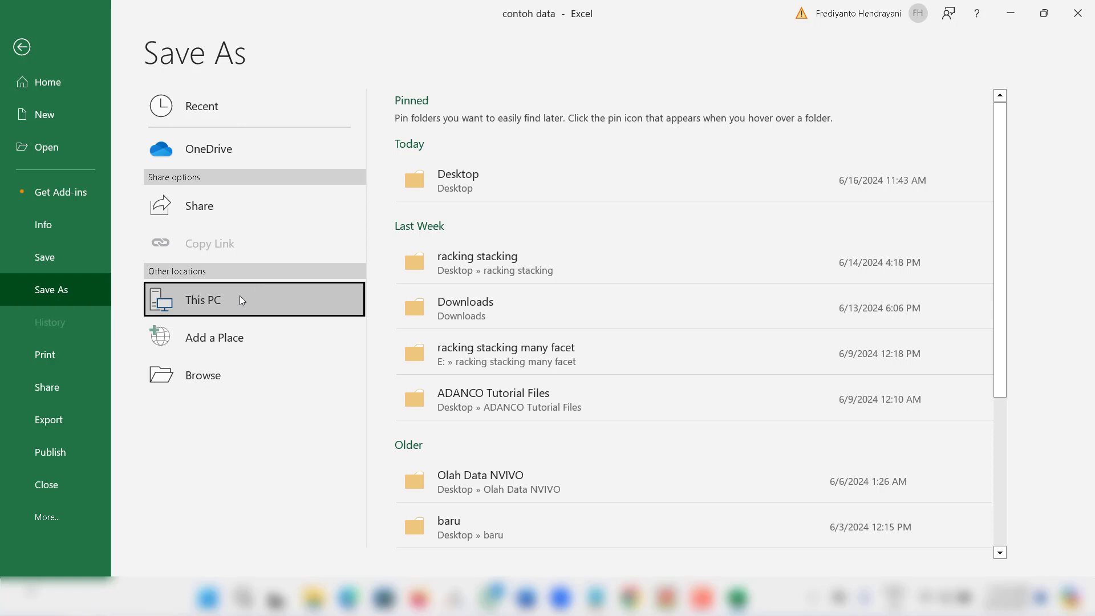
click(240, 296)
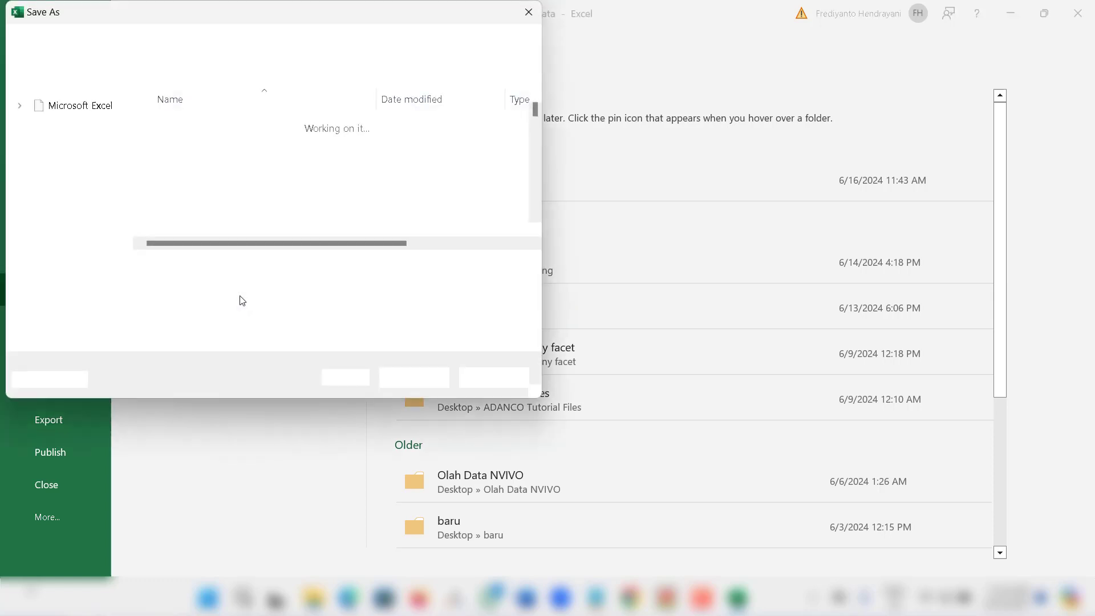
click(528, 12)
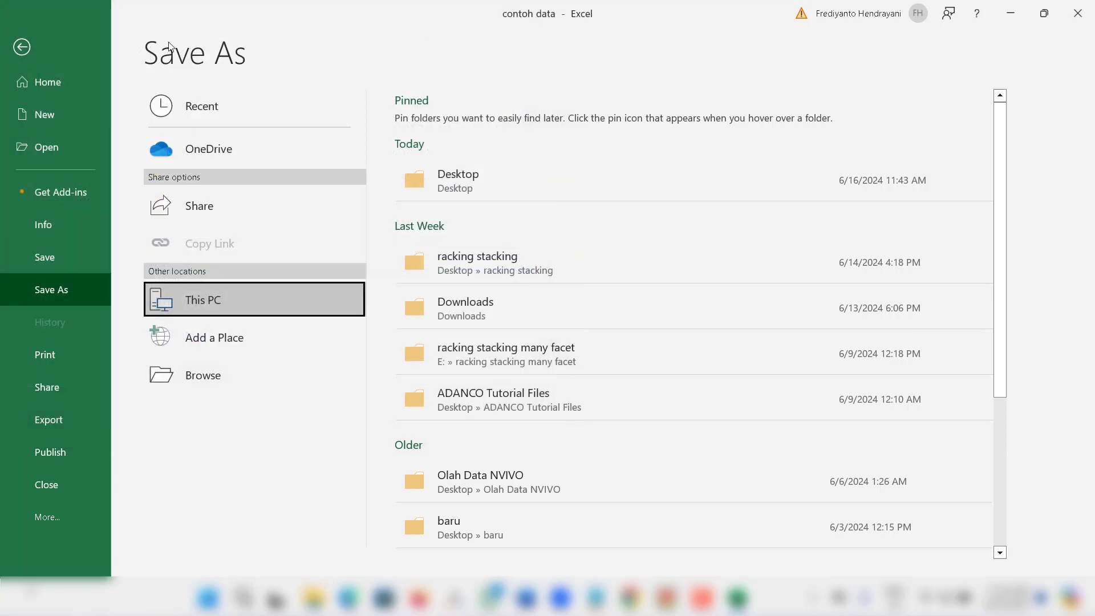
click(21, 49)
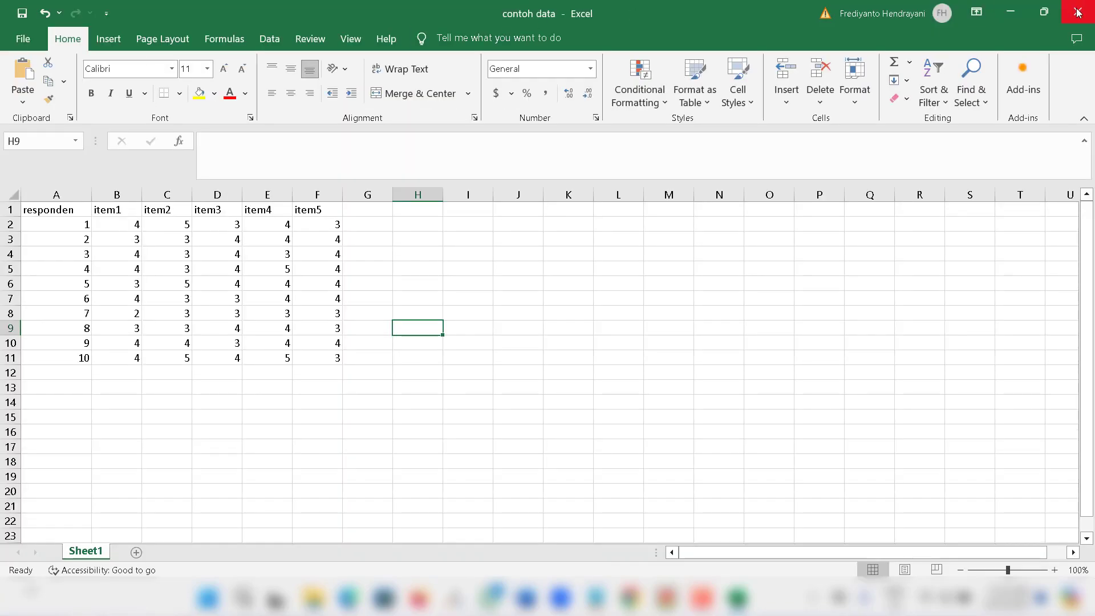
Save the contoh data workbook under its existing name and close it.
click(22, 39)
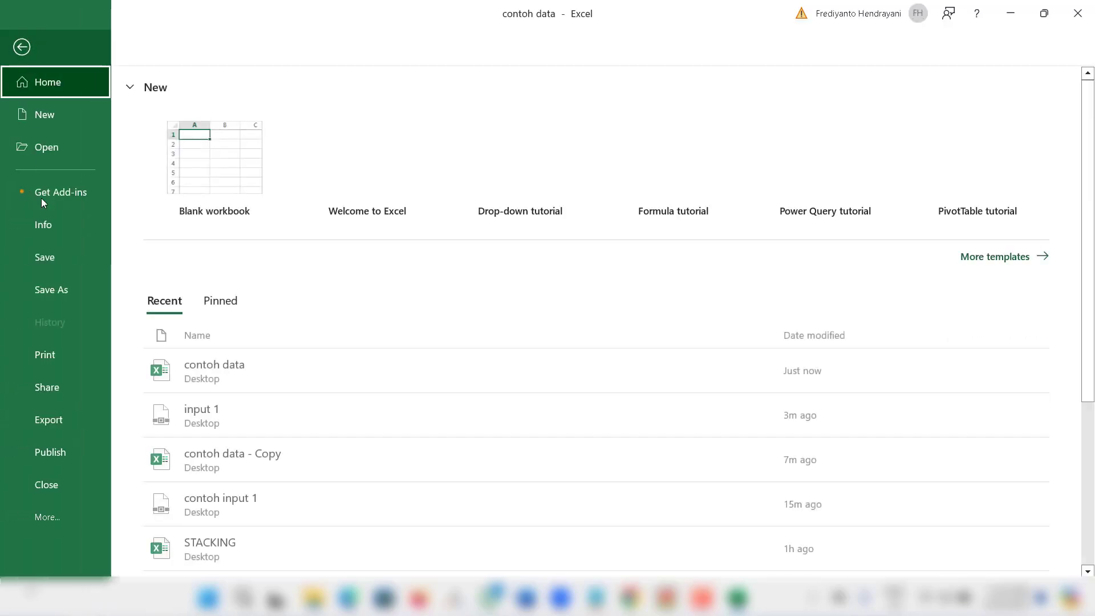
click(51, 259)
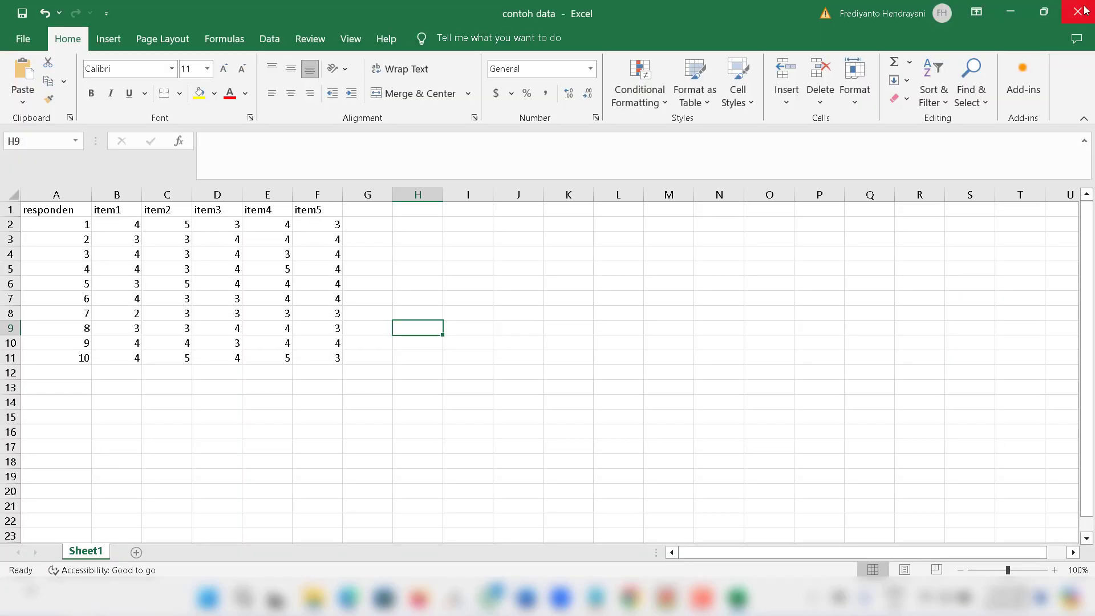
click(1085, 10)
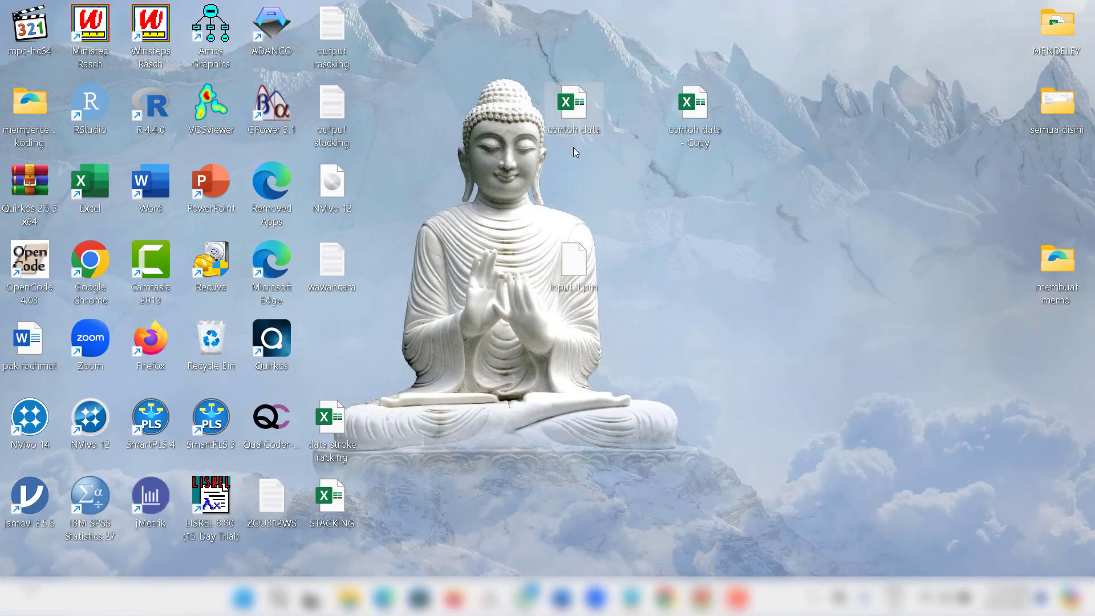
Open Winsteps, start a data import from Excel and load the contoh data workbook from the Desktop.
double_click(151, 22)
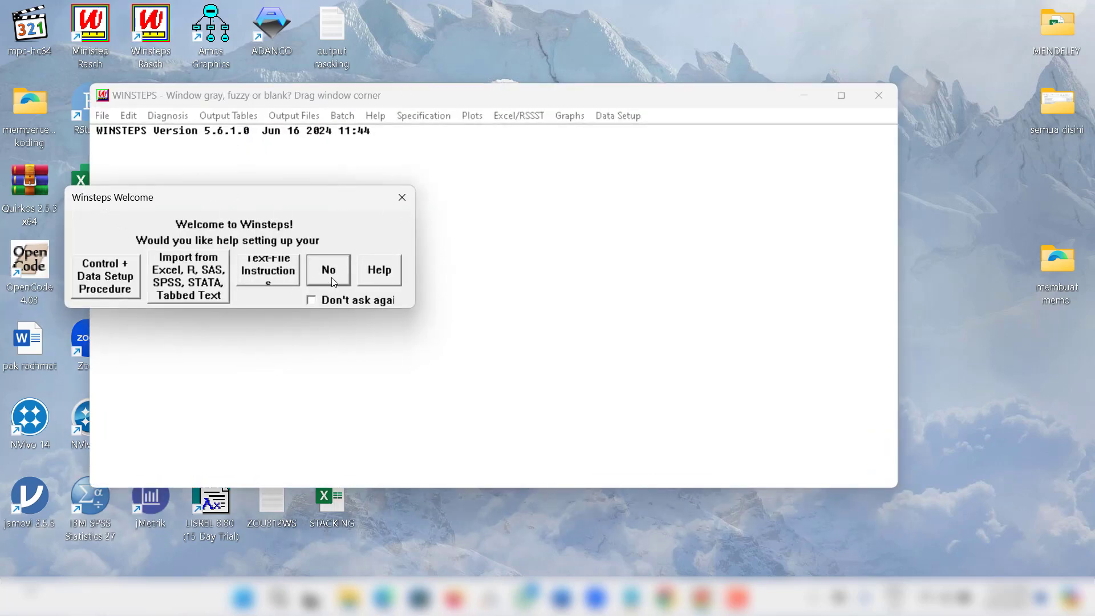
click(186, 275)
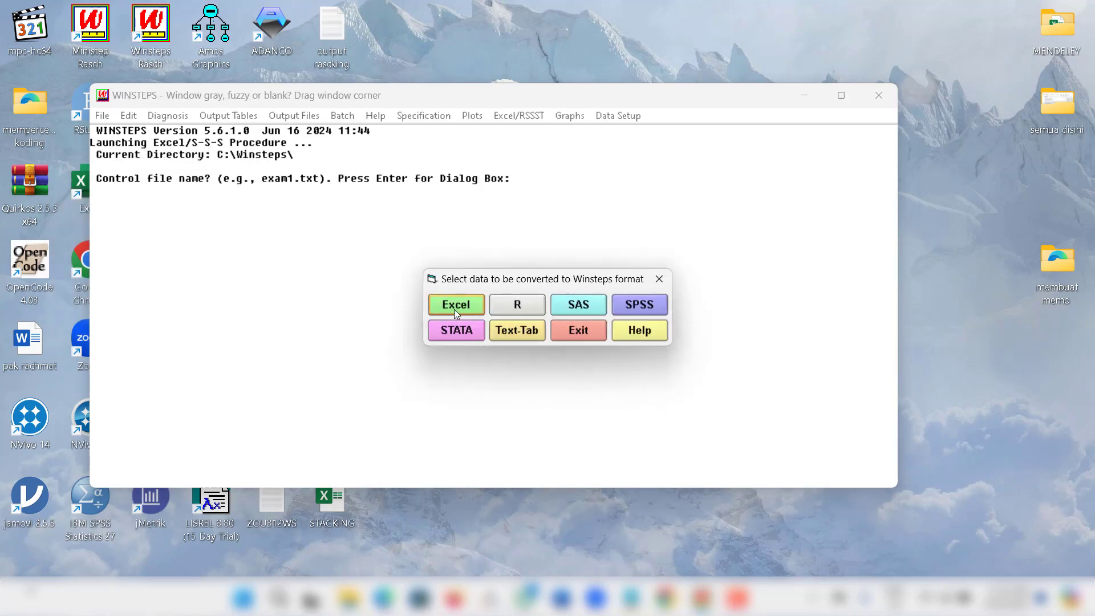
click(456, 306)
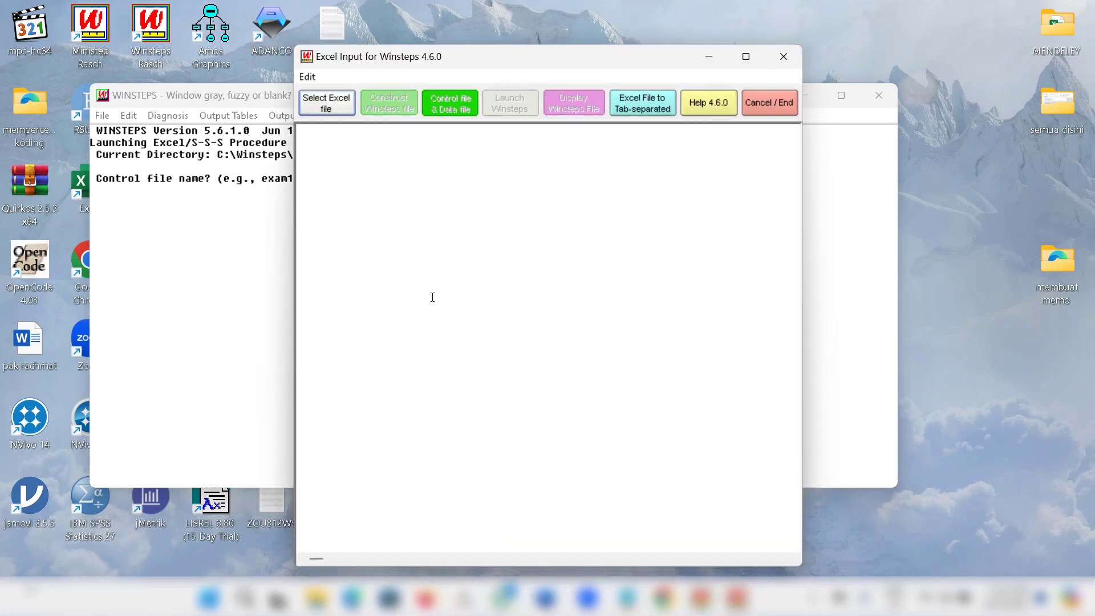
click(324, 100)
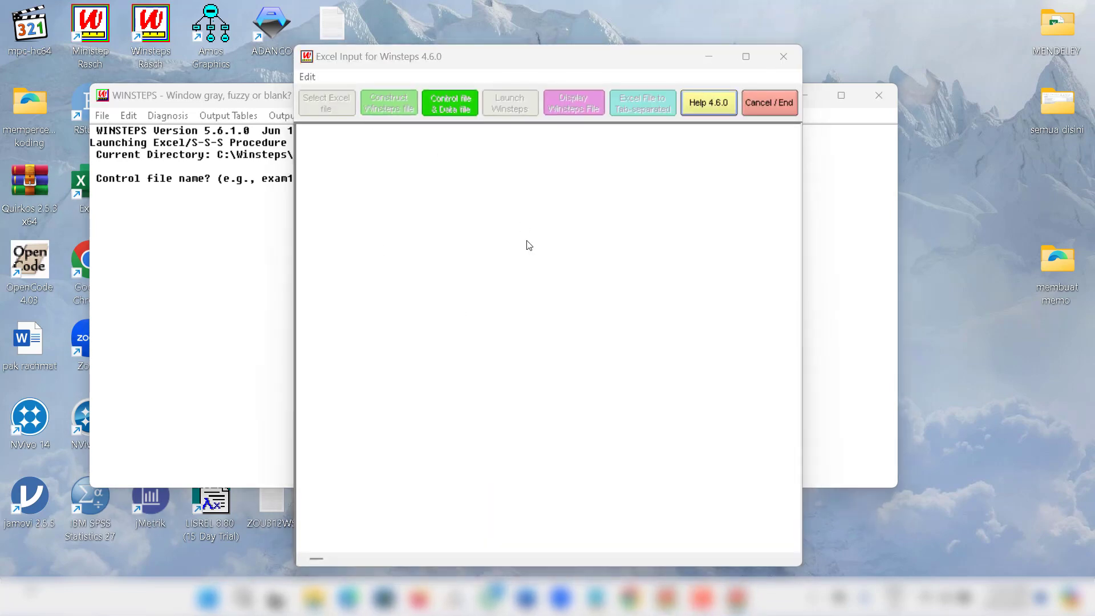
click(475, 222)
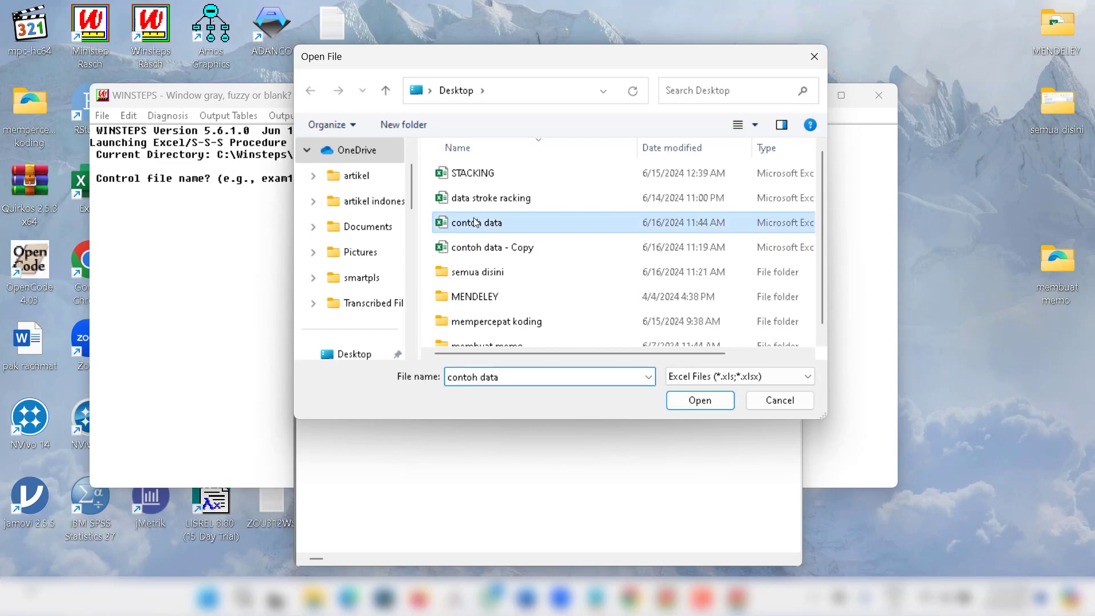
click(706, 403)
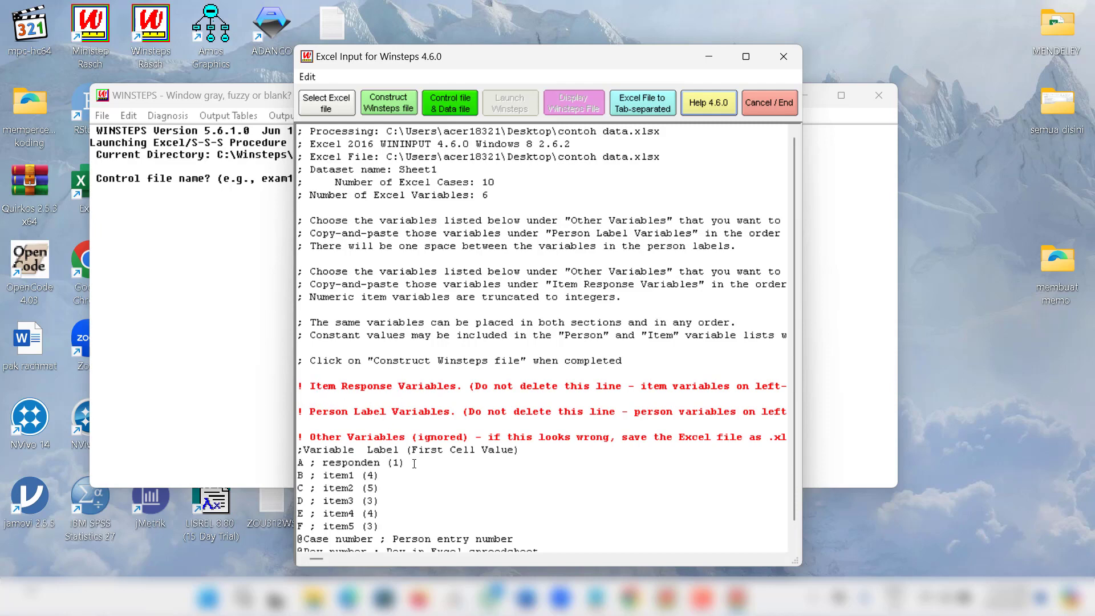
Move the responden variable (A) from Other Variables to the empty line under Person Label Variables.
right_click(409, 460)
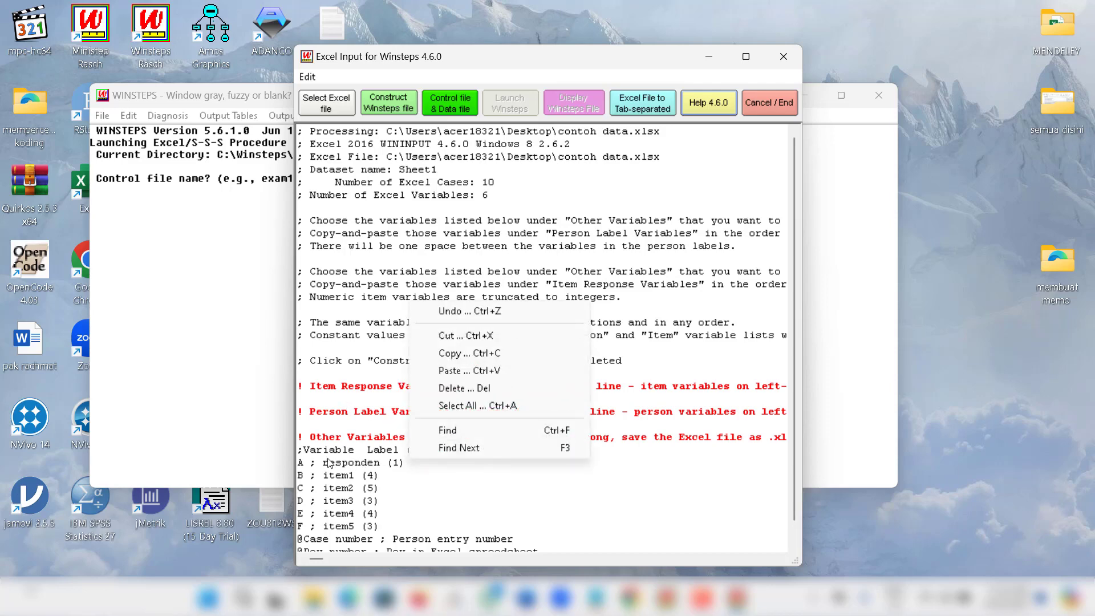
click(385, 459)
drag(405, 462, 297, 462)
key(ctrl+c)
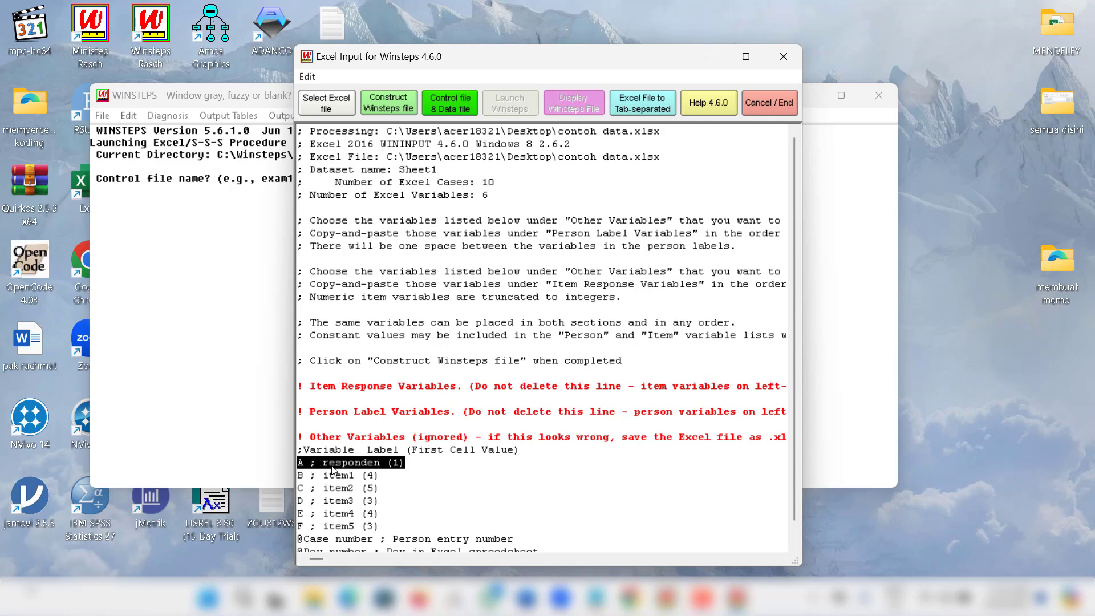
right_click(333, 468)
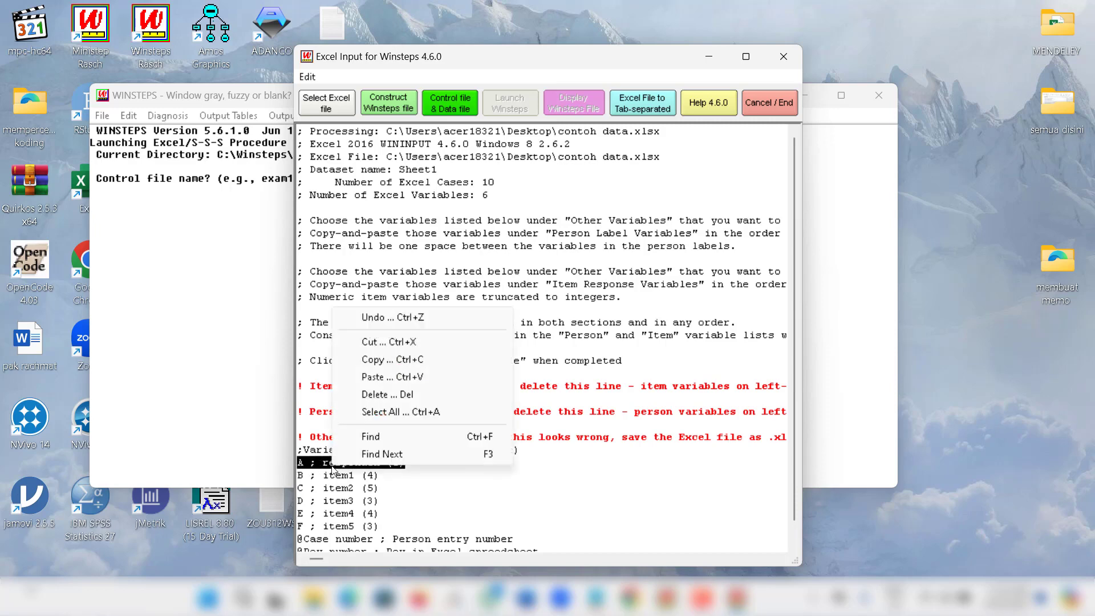
click(369, 343)
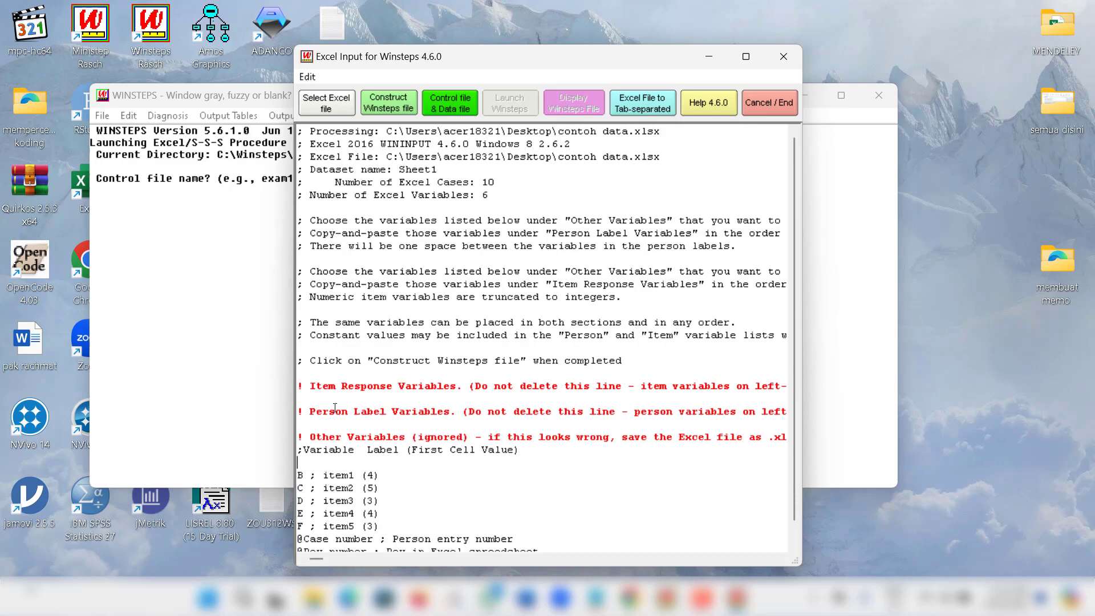
click(313, 426)
right_click(313, 427)
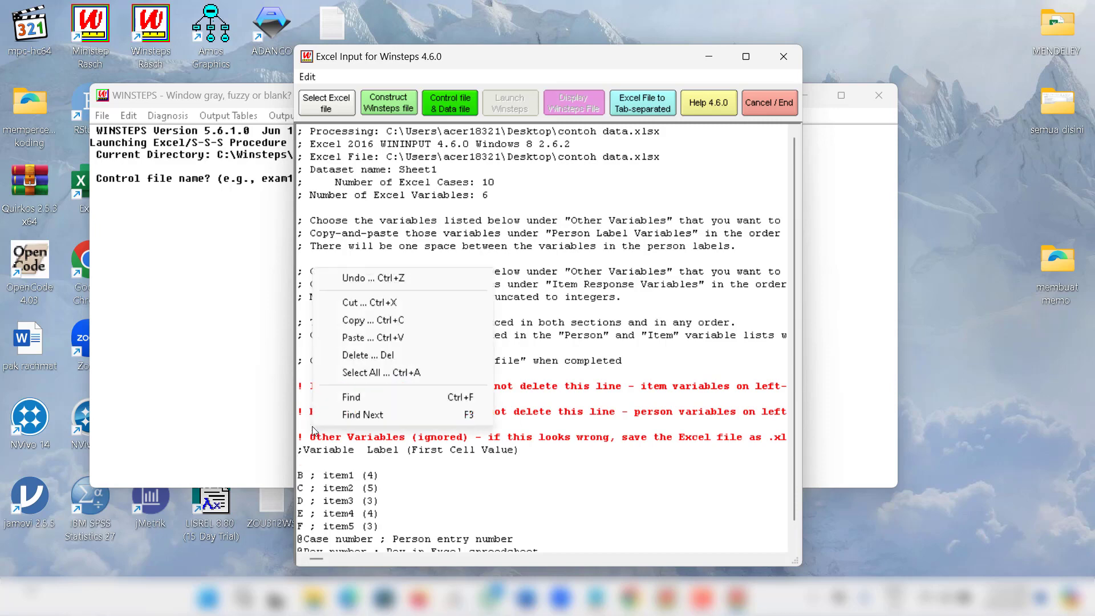
click(350, 338)
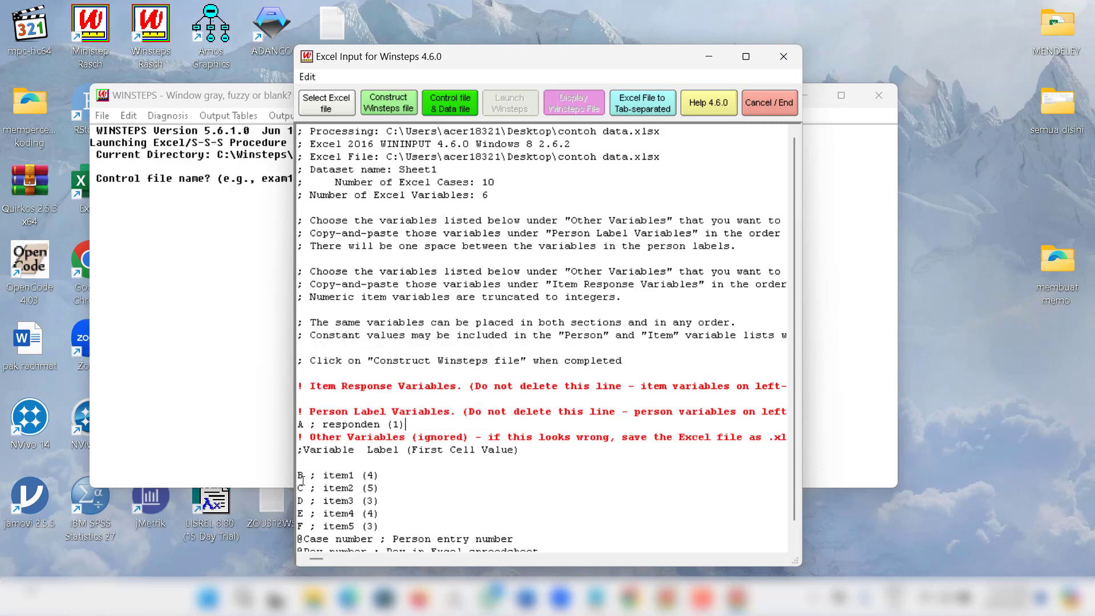
Move the variables item1 to item5 (B to F) from Other Variables to the line under Item Response Variables.
drag(297, 475, 394, 528)
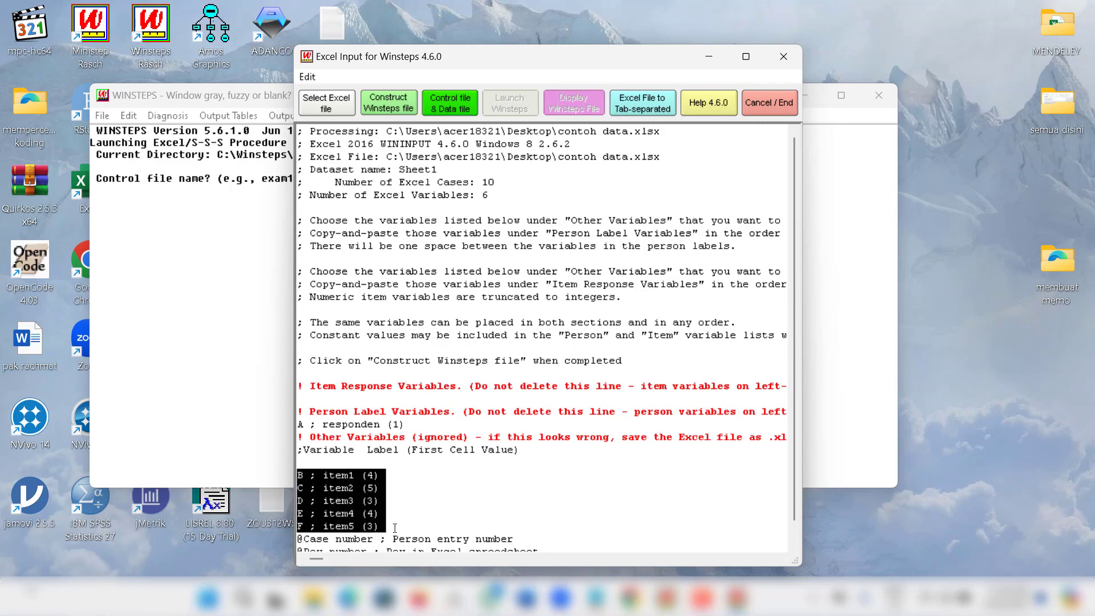
right_click(322, 494)
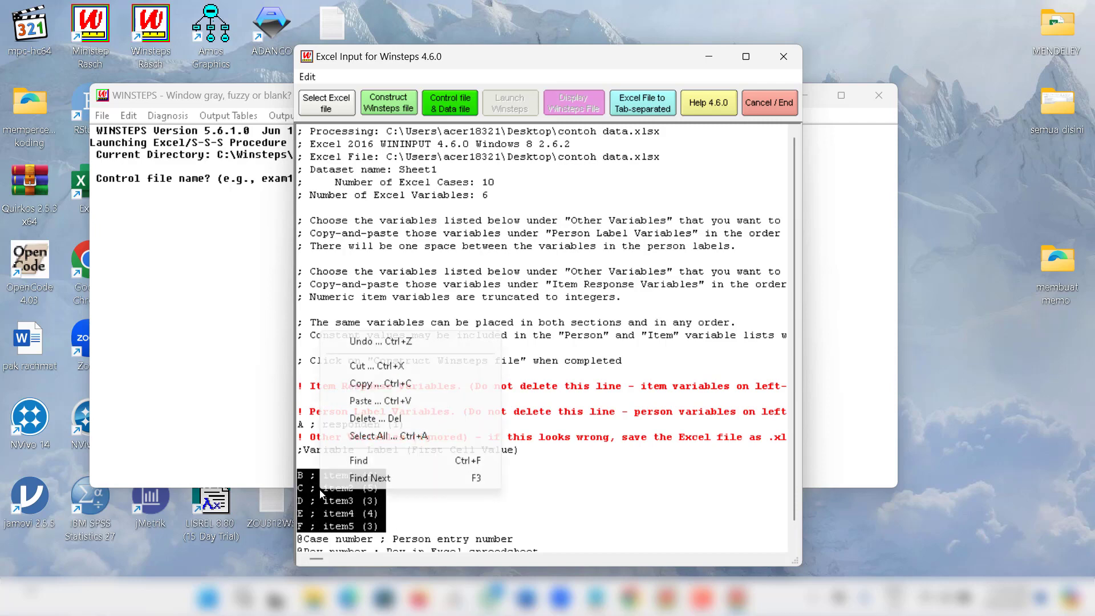
click(367, 364)
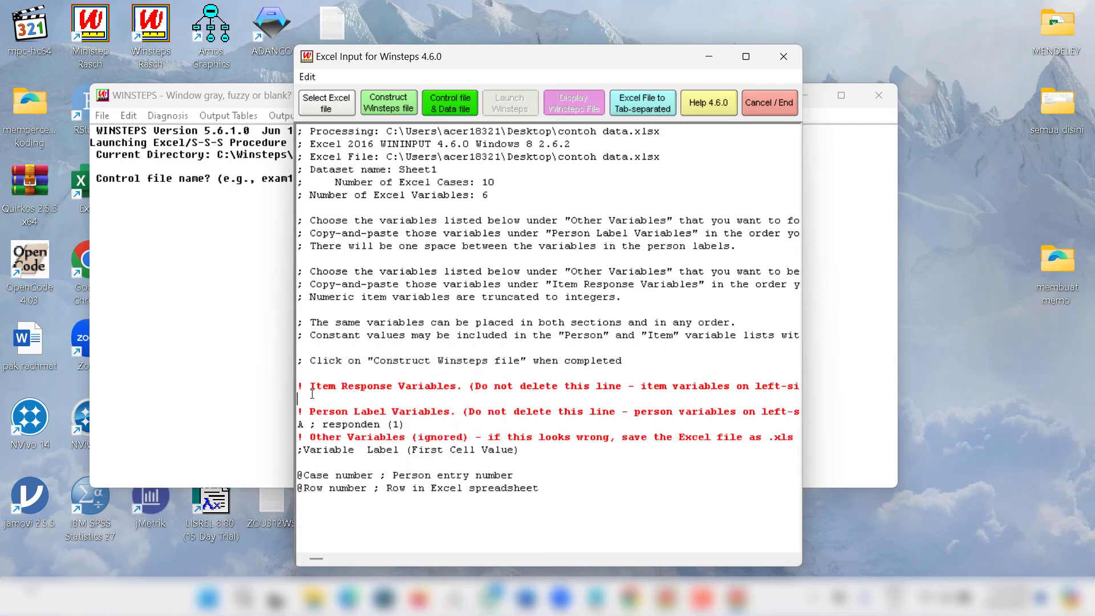
right_click(312, 394)
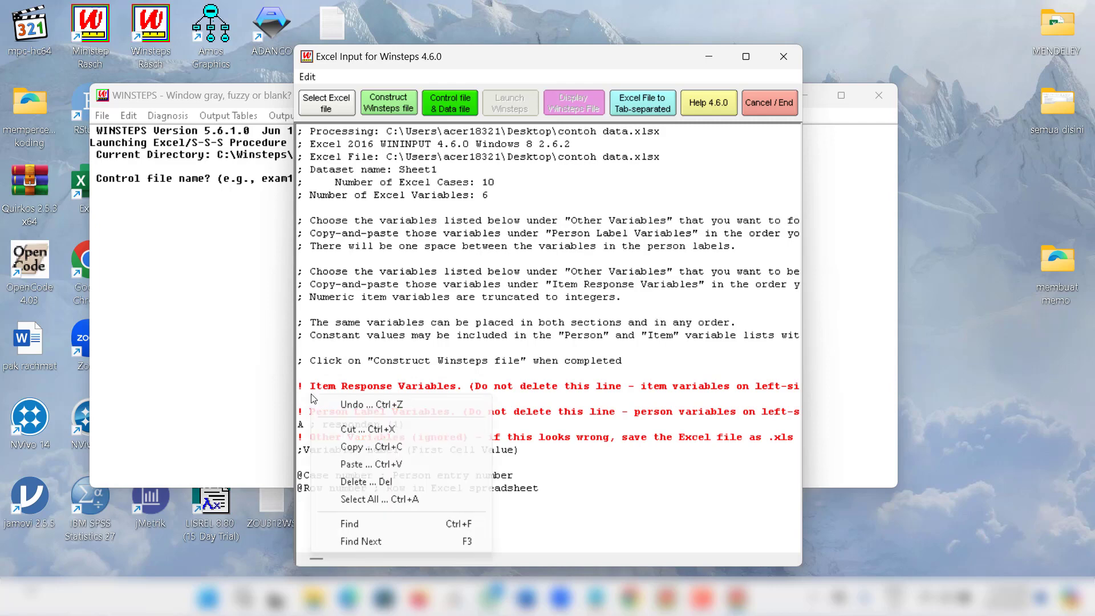
click(351, 463)
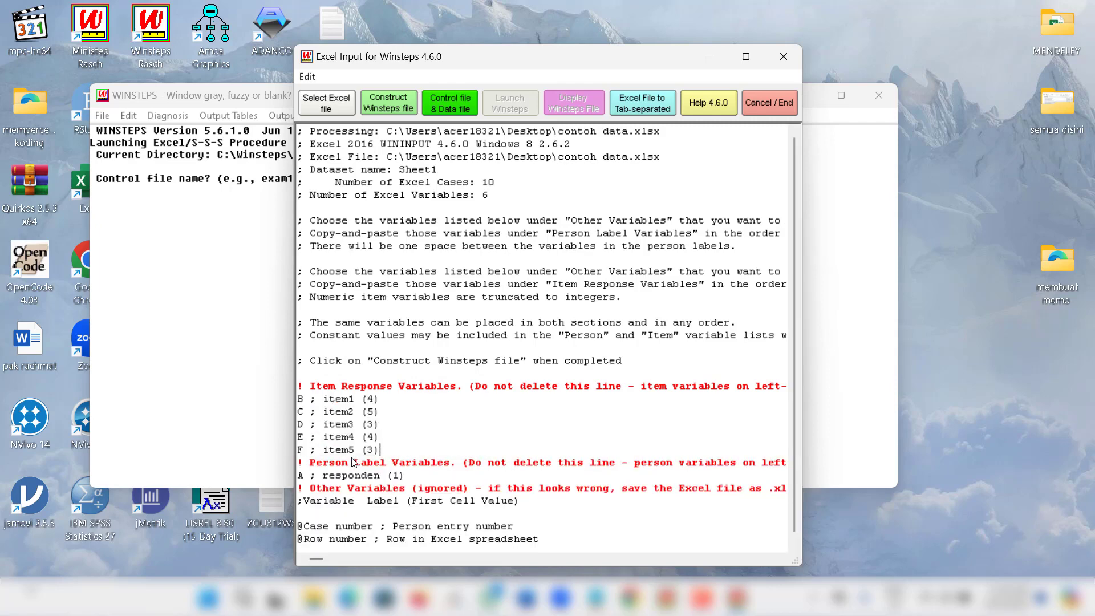
Construct the Winsteps control and data file from these variables and save it on the Desktop as input 2.
click(392, 103)
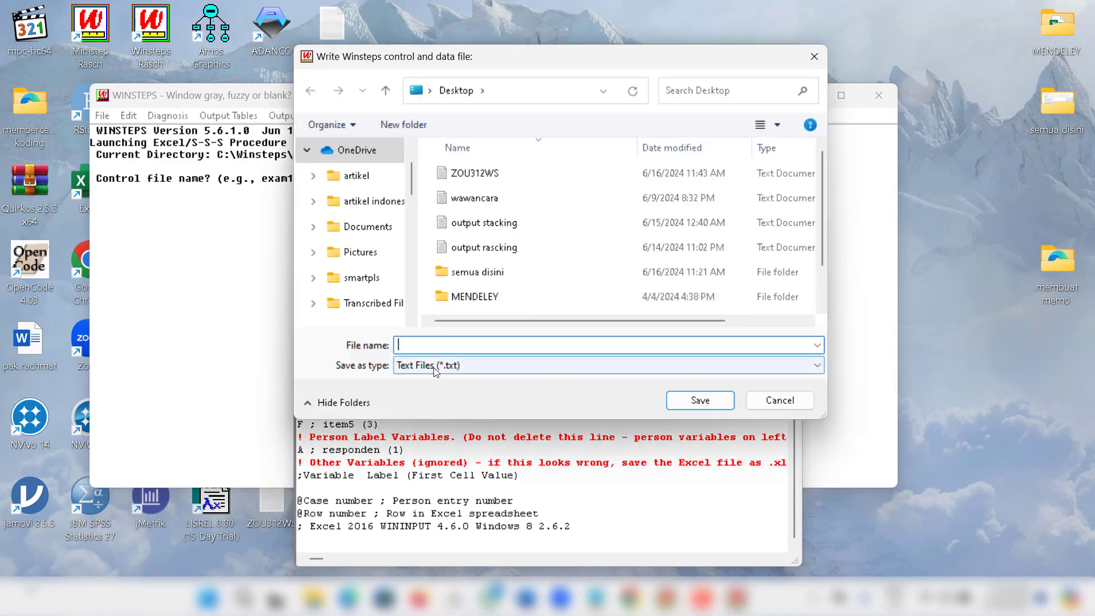
text(inp)
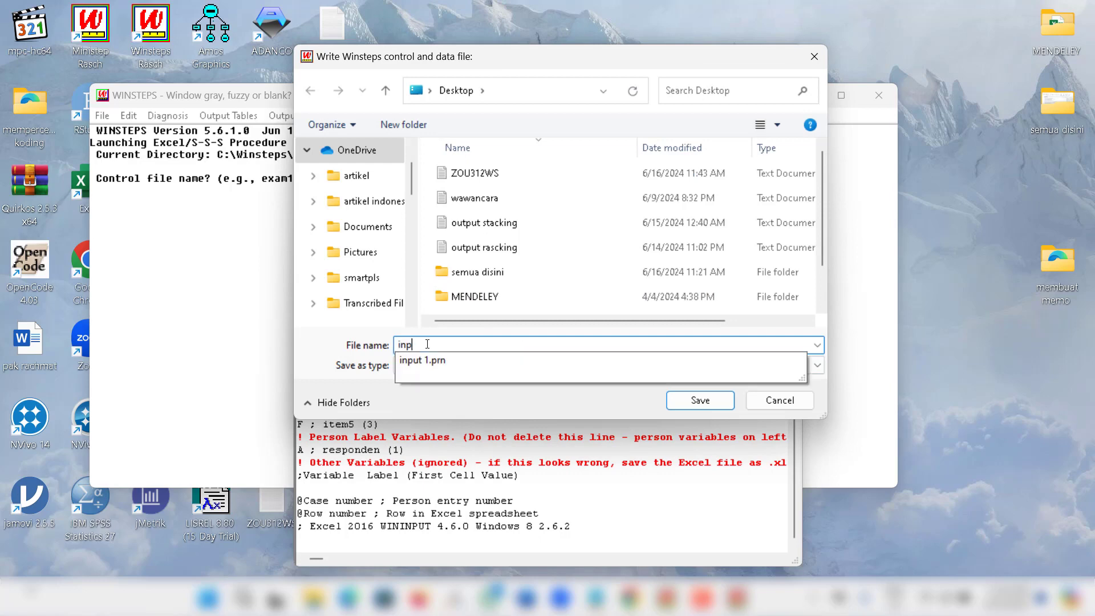
text(ut 2)
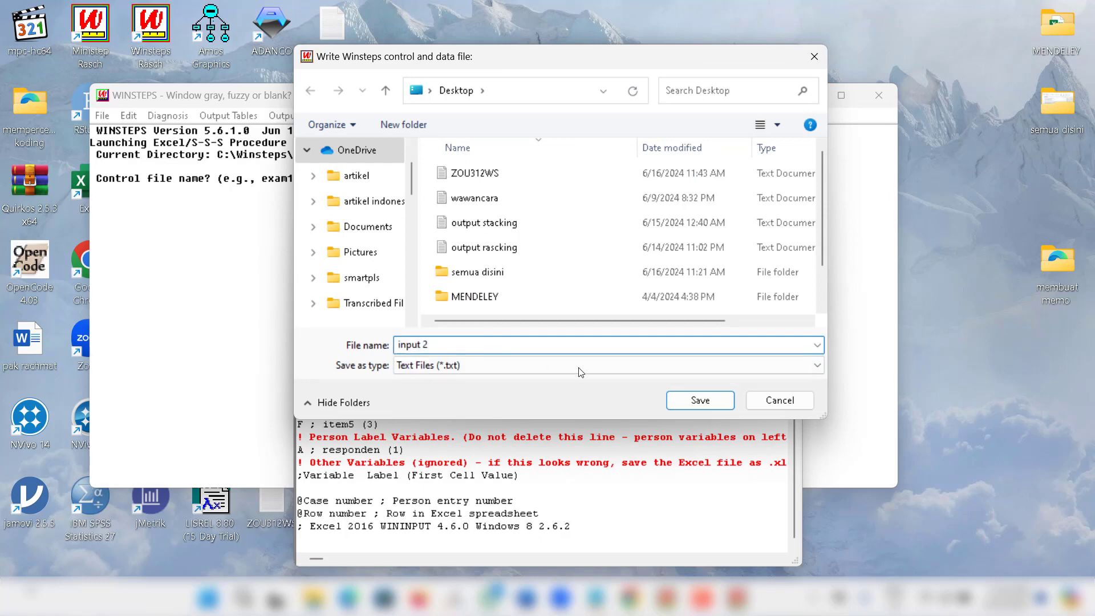
click(701, 401)
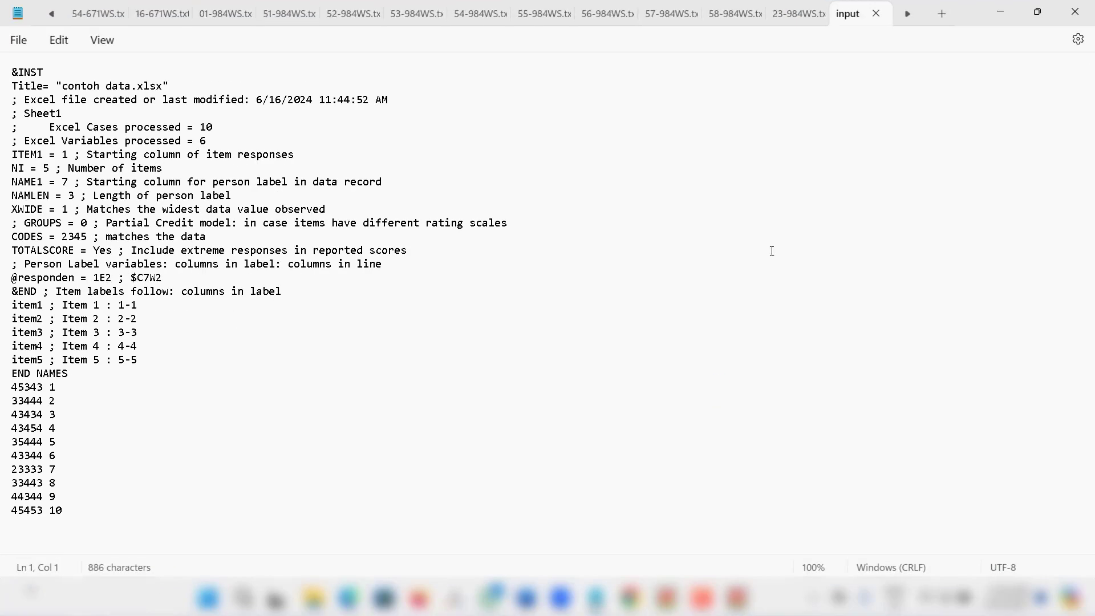
Close the generated control file, minimize the text editor, and close the Excel import and Winsteps windows.
click(876, 16)
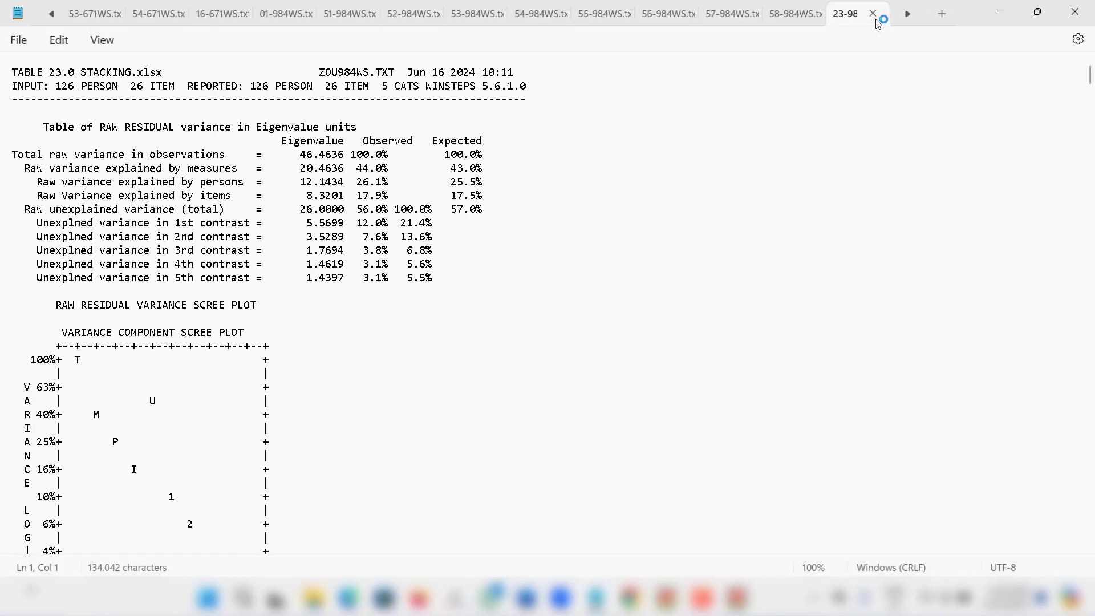
click(1001, 12)
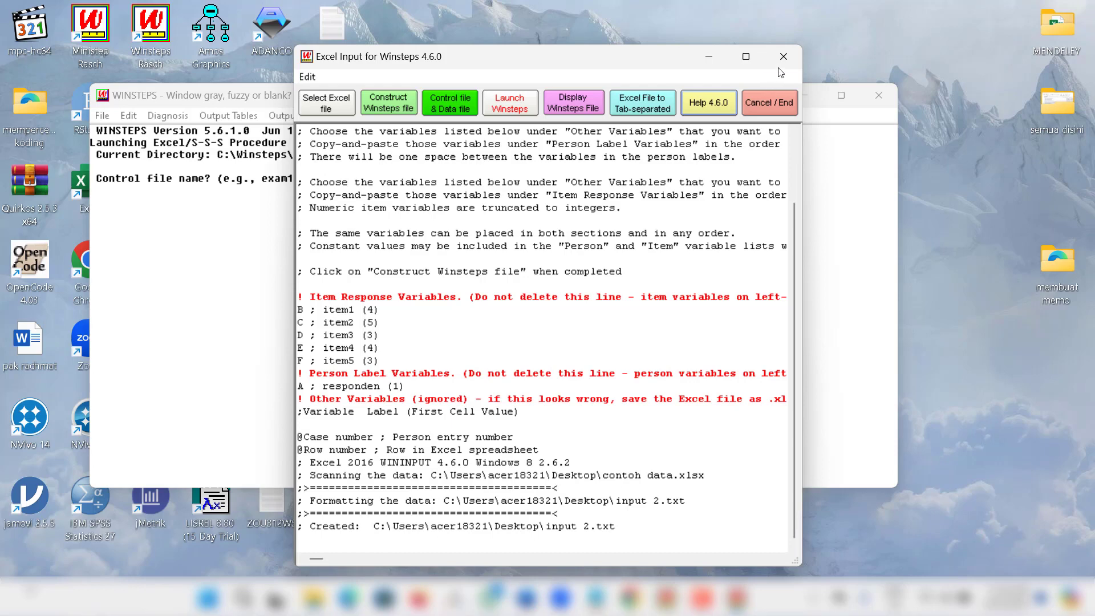
click(795, 52)
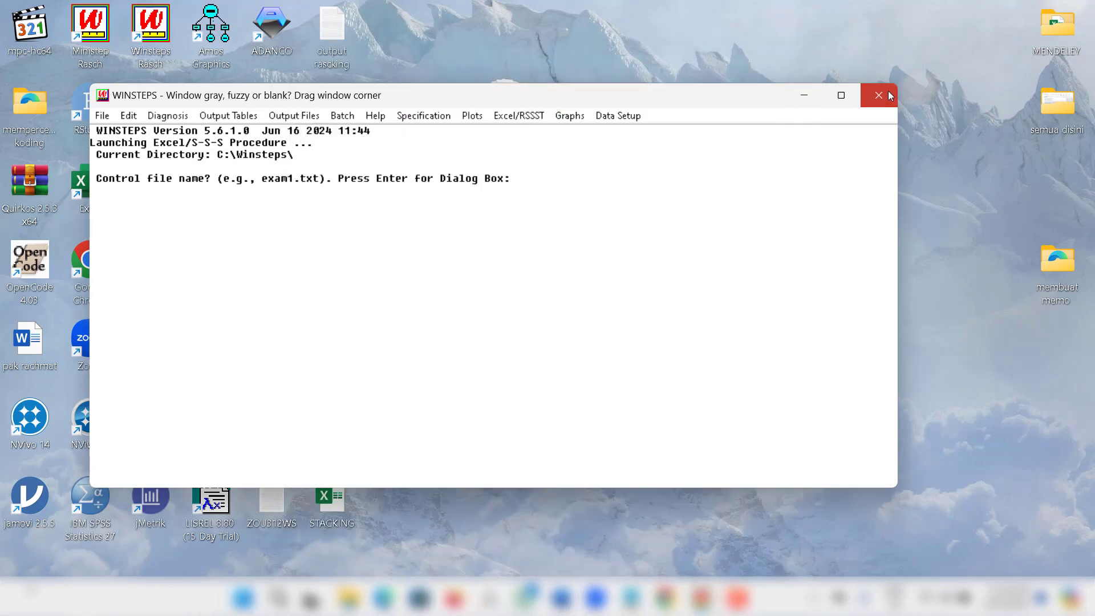
click(878, 94)
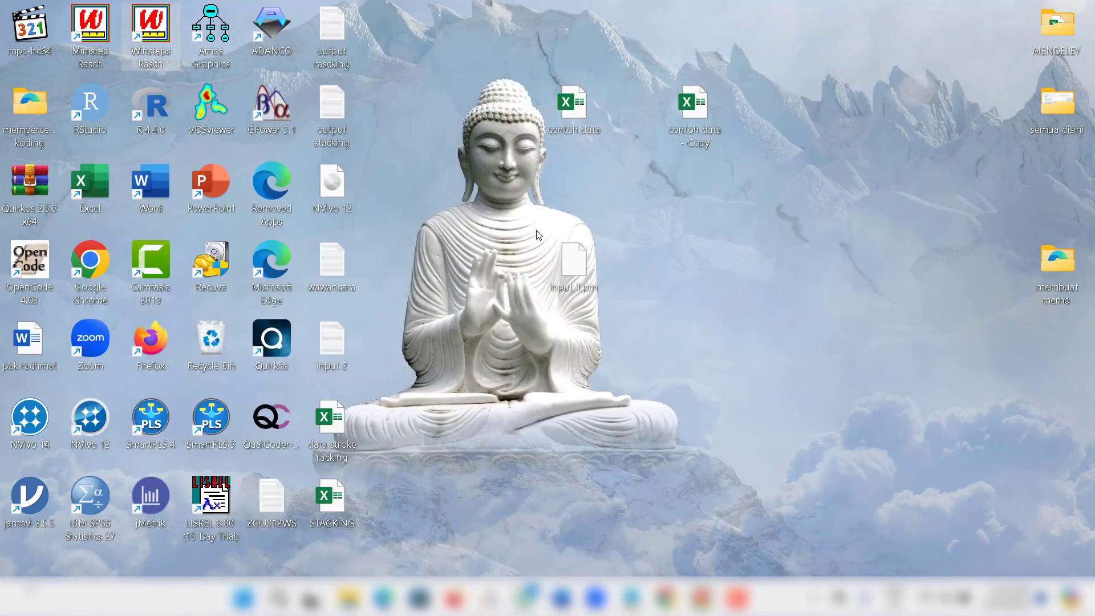
Open the input 2 file from the desktop in Winsteps and run the analysis with a temporary report file and no extra specifications.
drag(327, 344, 163, 53)
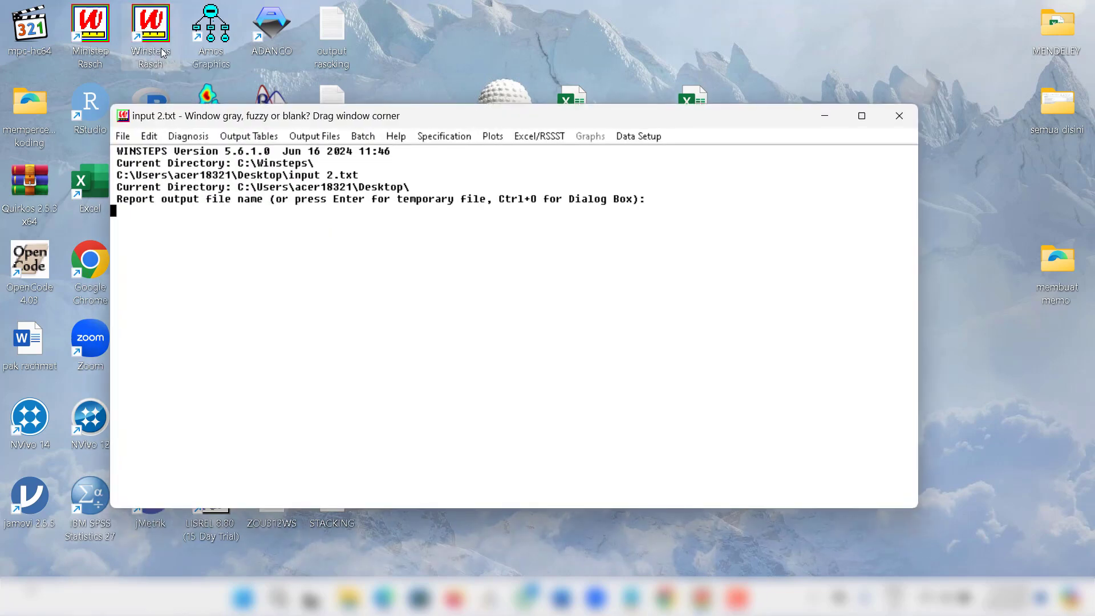
key(Return)
key(Return)
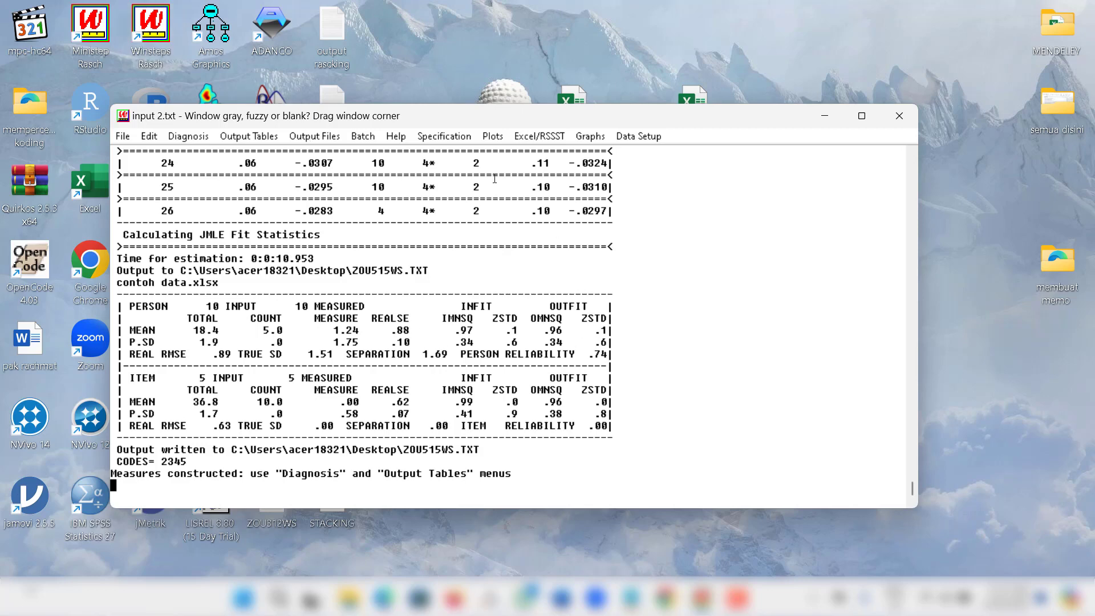
Switch to the completed input 1.prn analysis and produce its Table 1 Variable (Wright) maps.
mouse_move(715, 600)
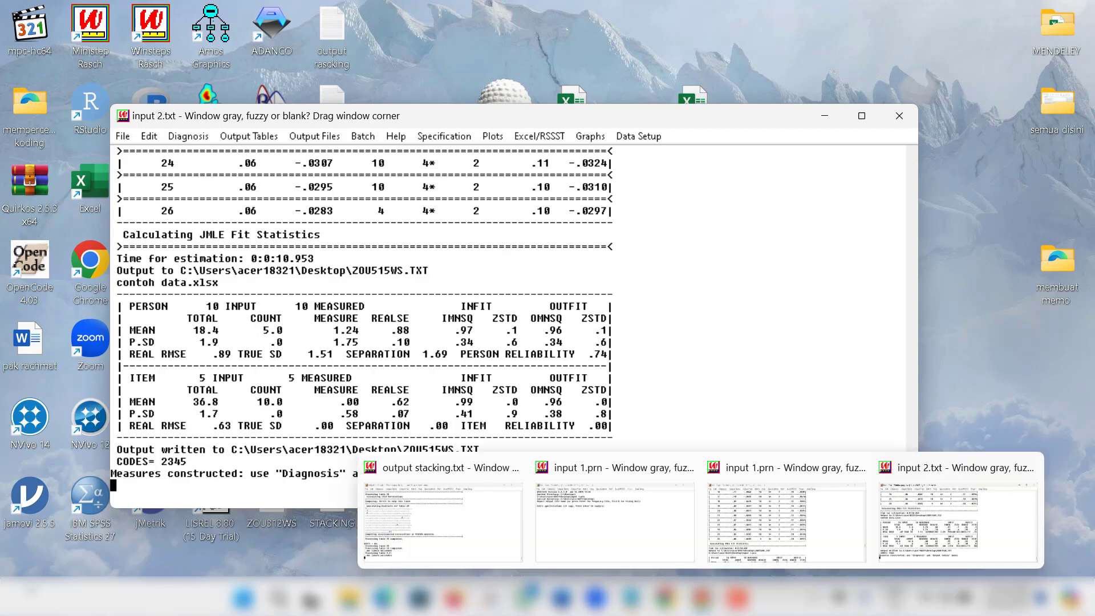
click(744, 514)
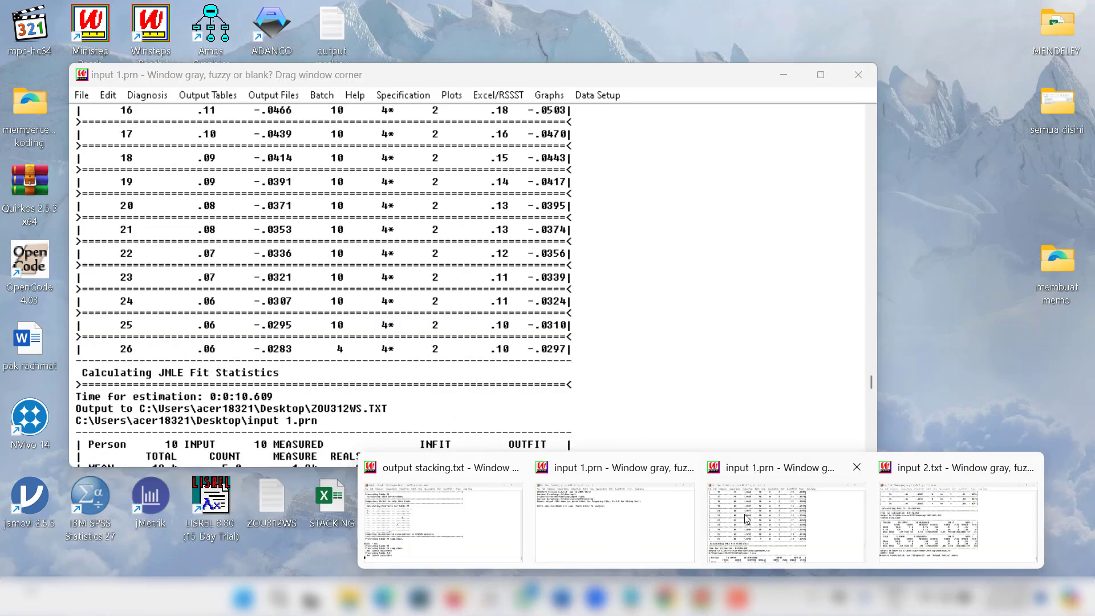
click(211, 96)
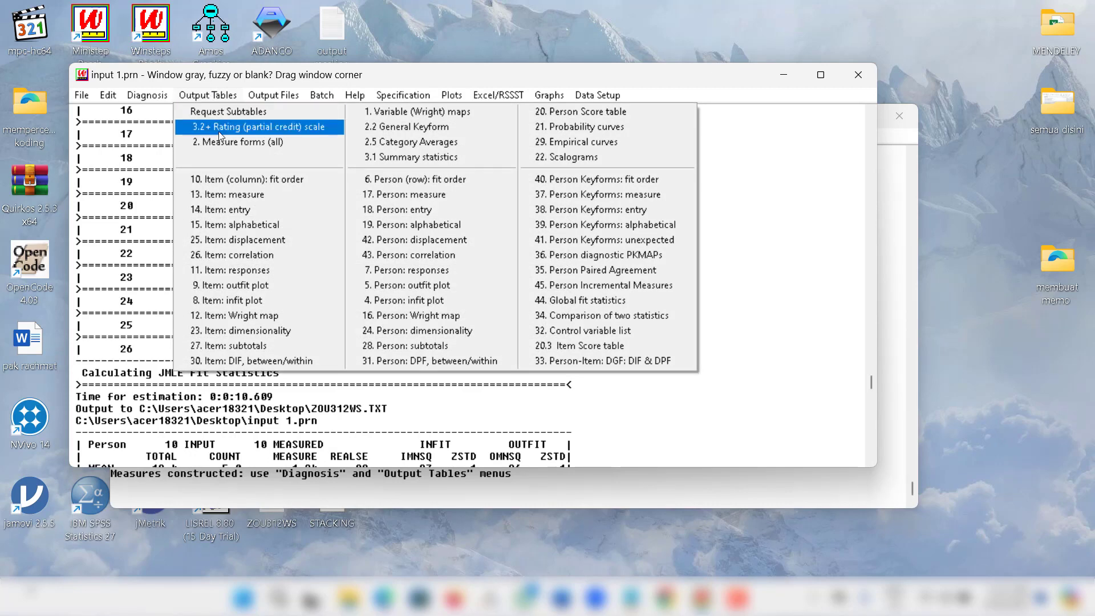
click(447, 114)
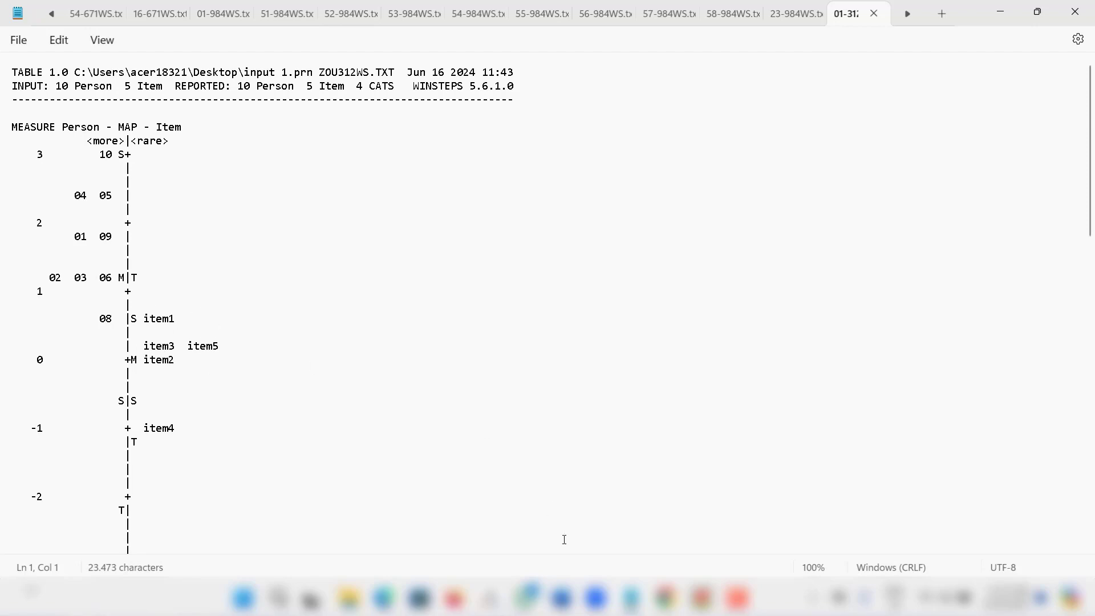
Produce the Table 1 Variable (Wright) maps for the input 2.txt analysis, compare them with the input 1.prn maps and close both reports.
mouse_move(701, 597)
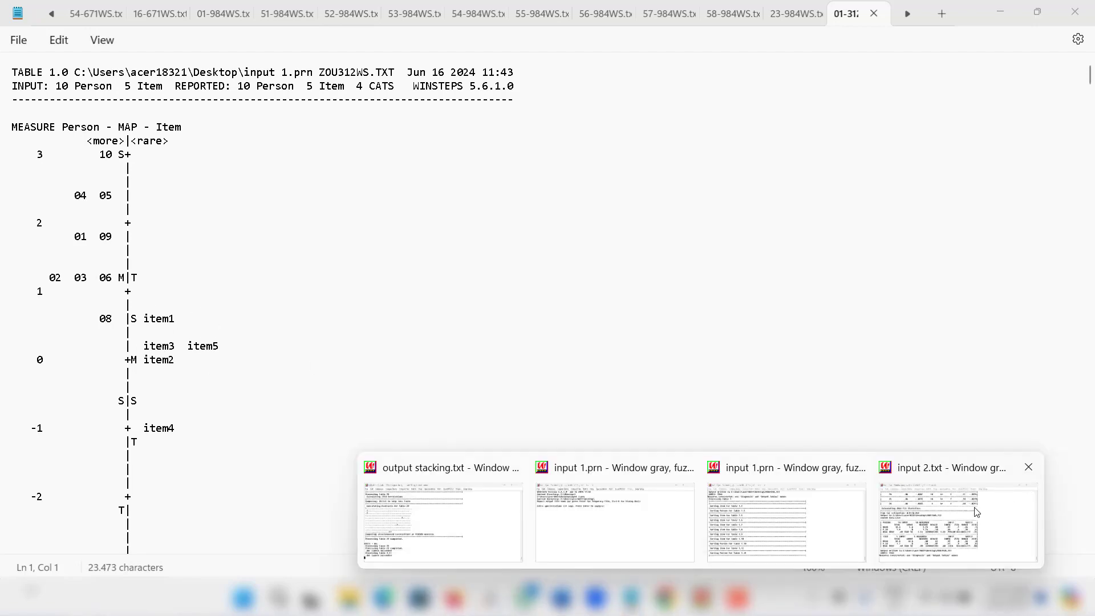
click(976, 513)
click(234, 137)
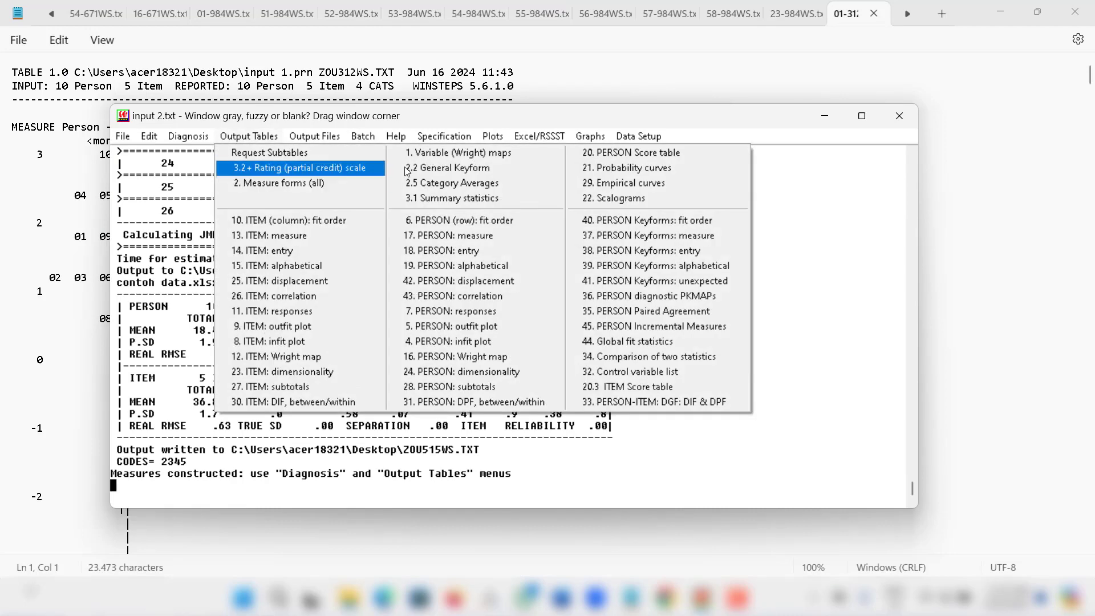
click(475, 155)
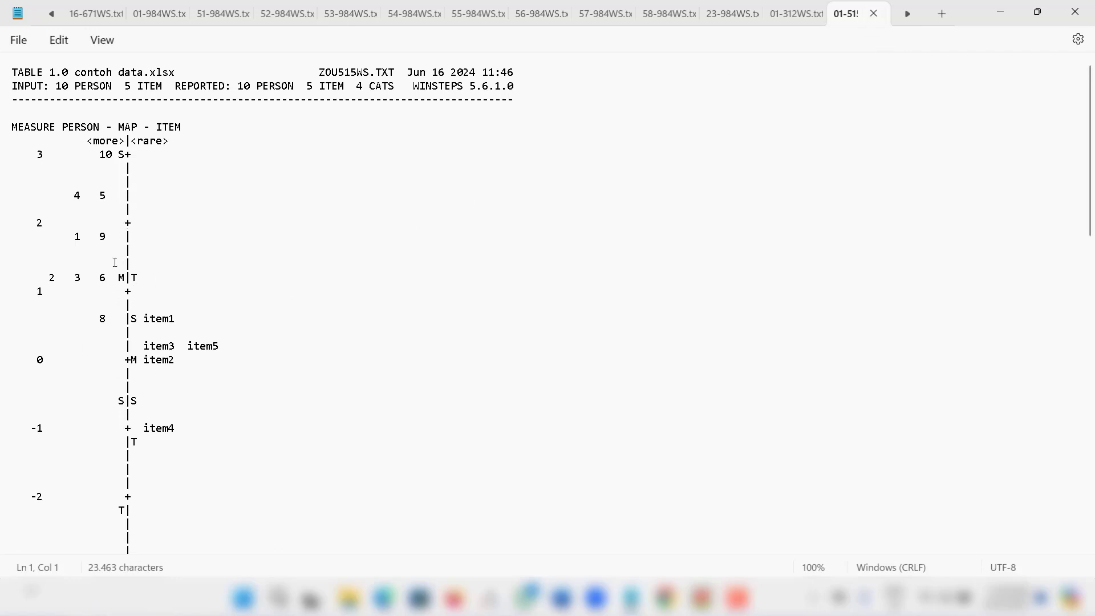
click(876, 16)
click(874, 14)
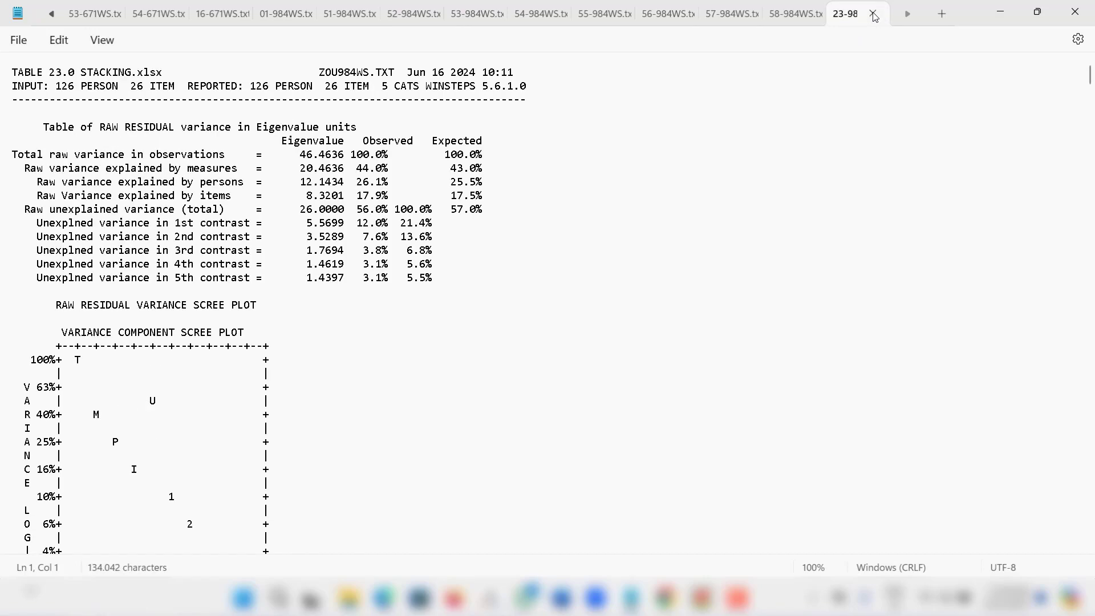
Produce the Table 3.1 Summary statistics for the input 1.prn analysis and review the person and item summaries.
mouse_move(702, 597)
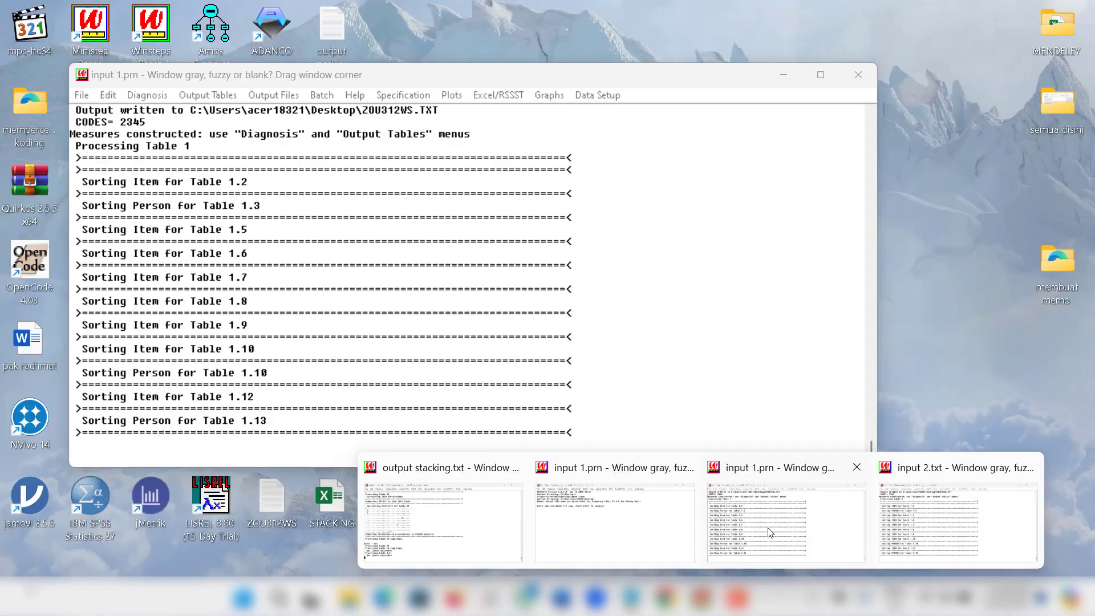
click(769, 533)
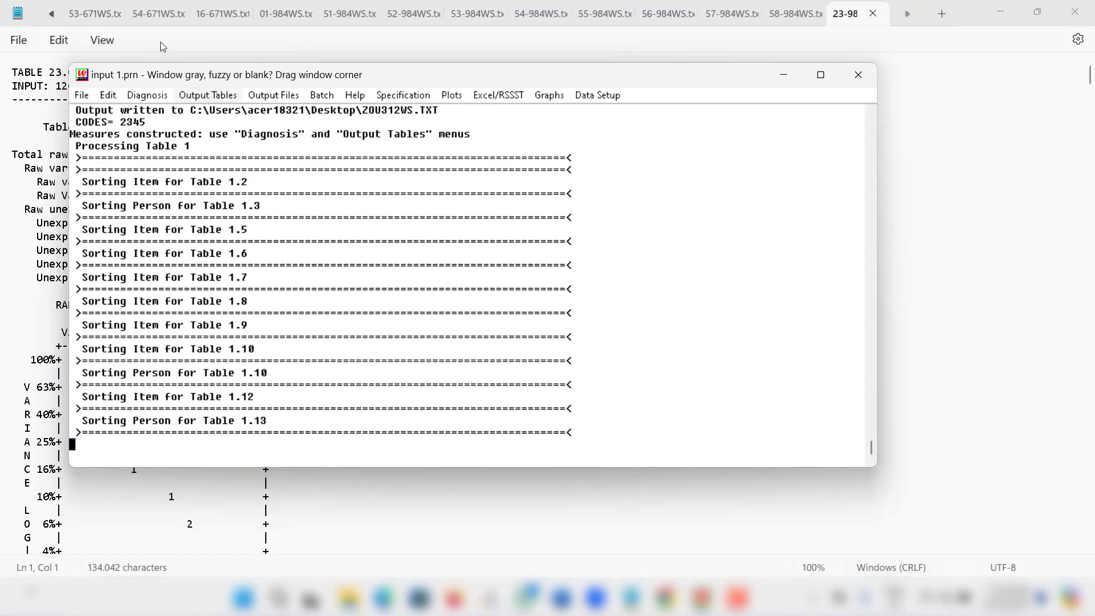
click(198, 95)
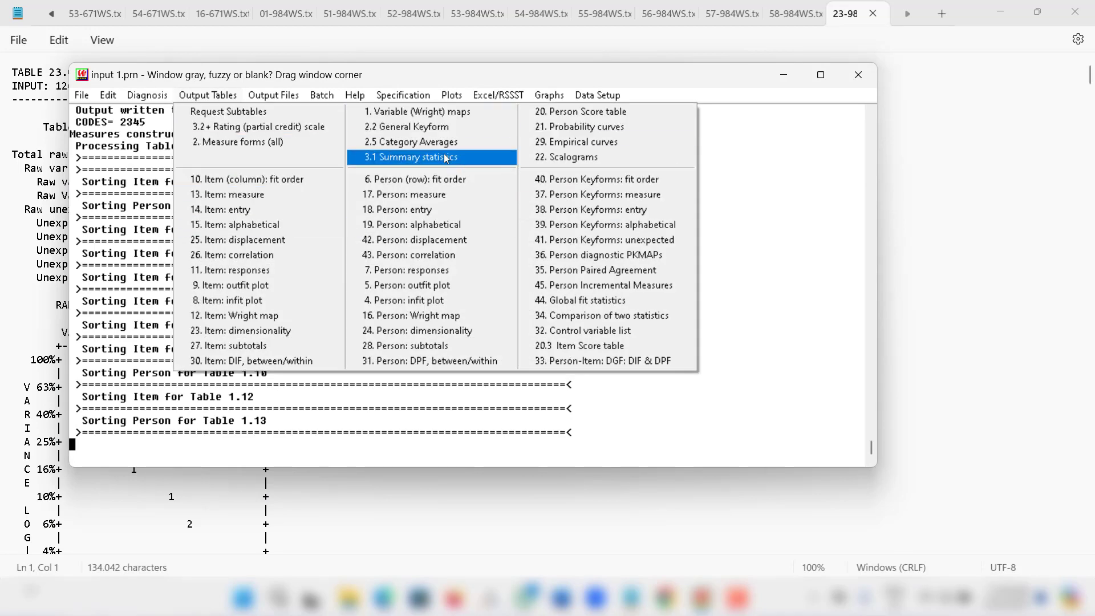
click(466, 161)
scroll(654, 350, down, 3)
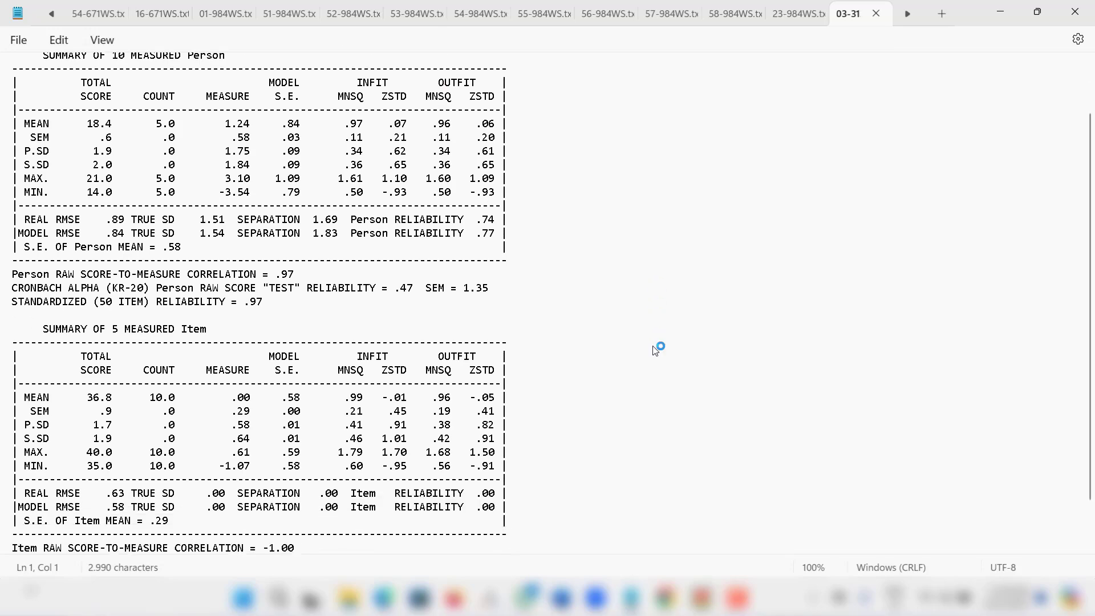
scroll(655, 349, up, 2)
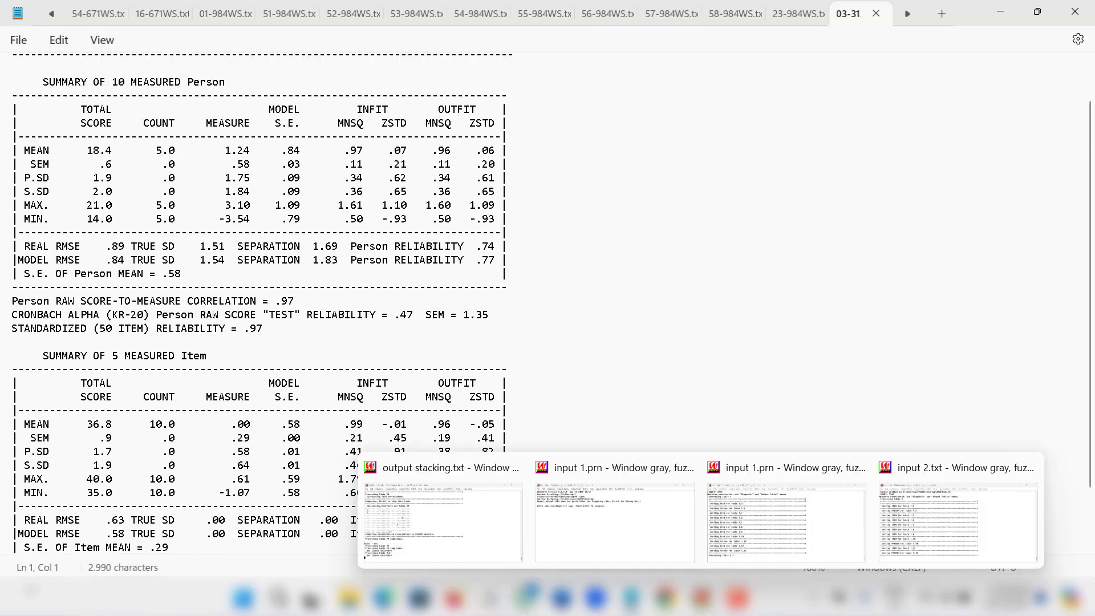
Produce the Table 3.1 Summary statistics for the input 2.txt analysis, compare them with the input 1.prn summaries and close both reports.
click(955, 507)
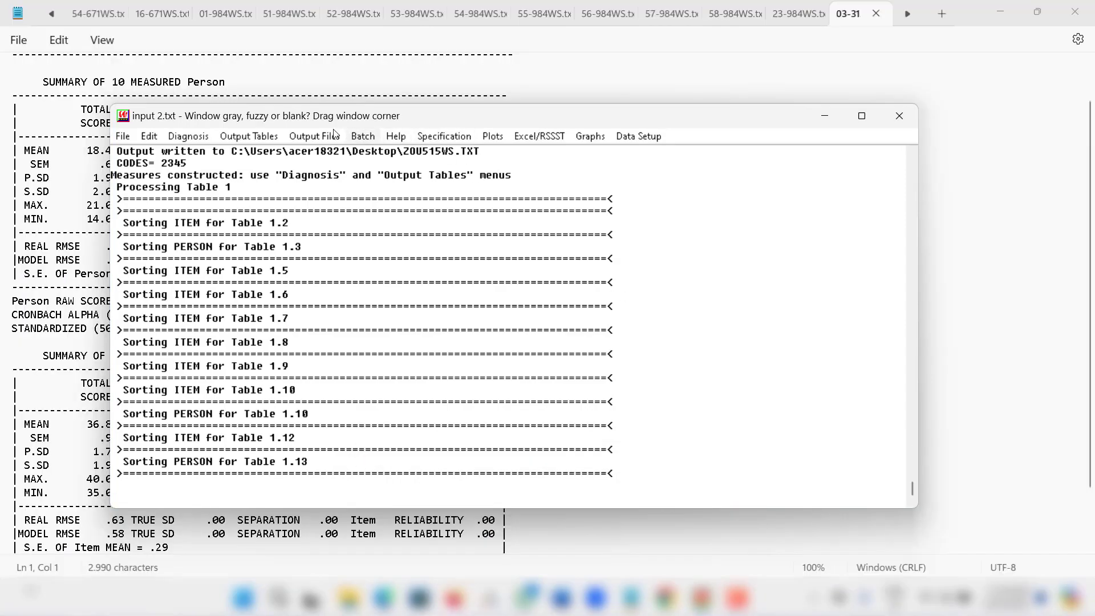
click(265, 142)
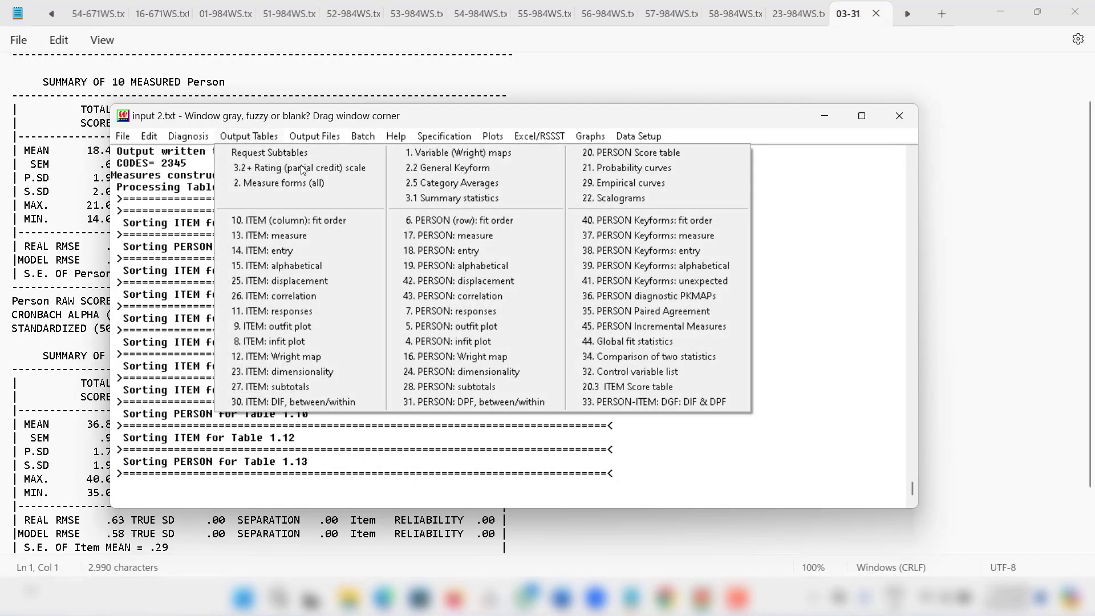
click(453, 197)
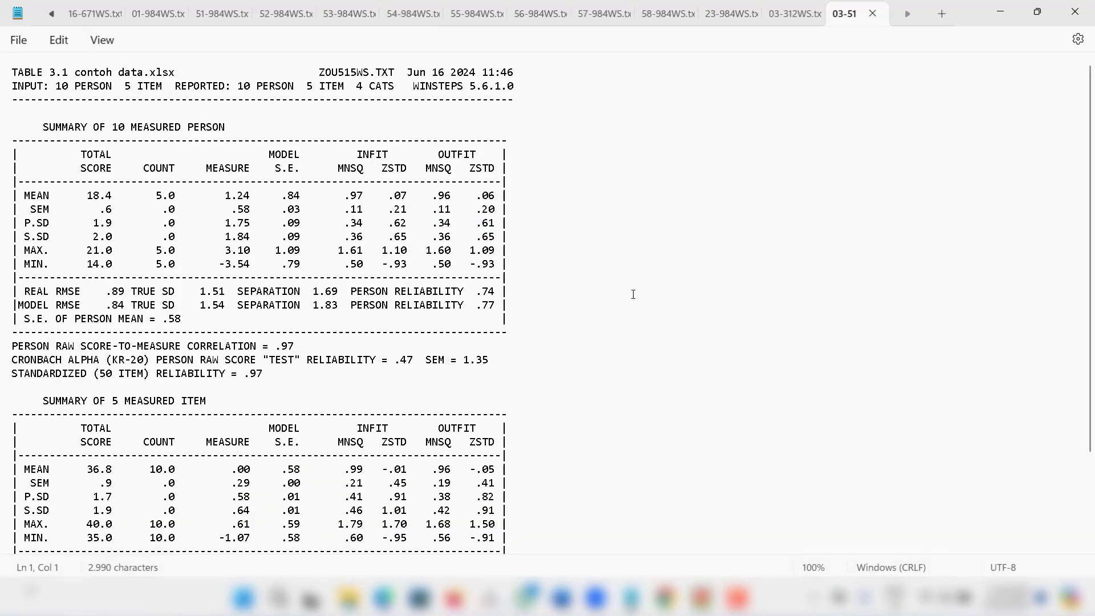
scroll(632, 294, down, 3)
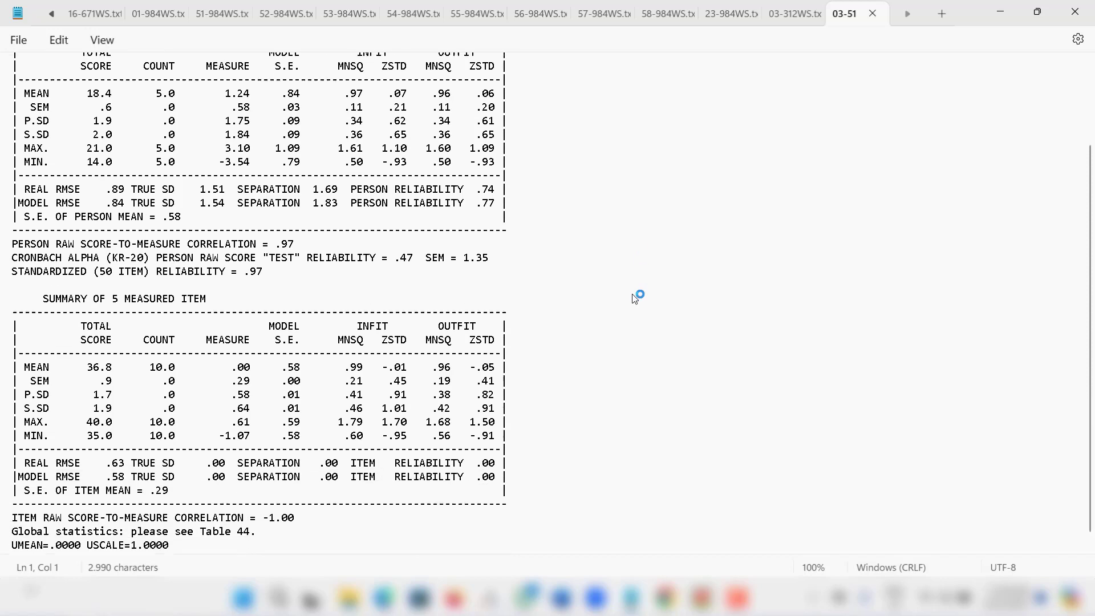
scroll(634, 296, up, 2)
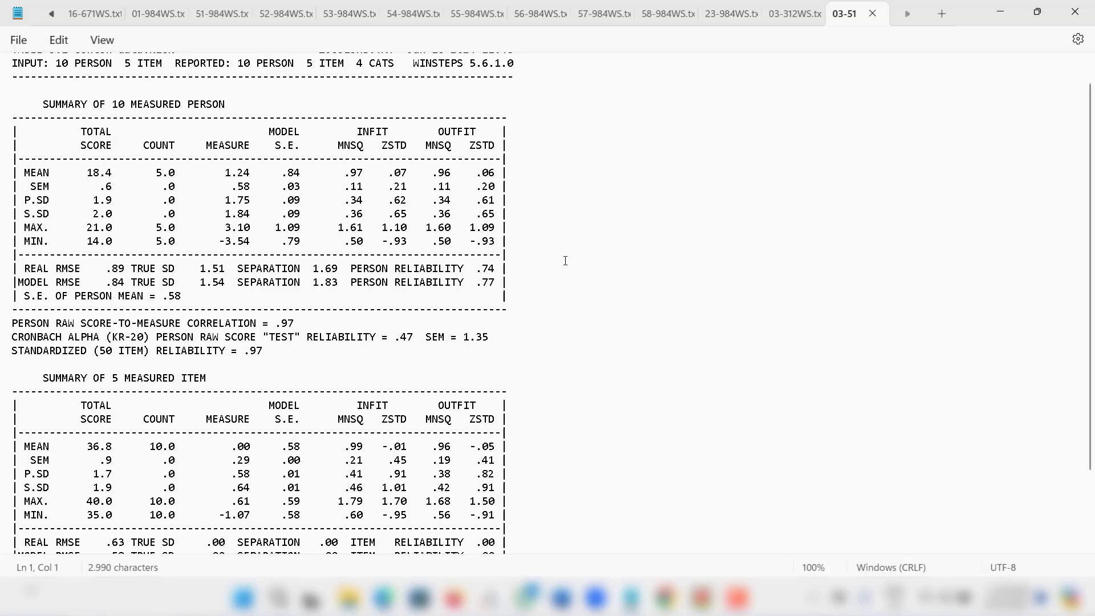
scroll(565, 260, down, 2)
scroll(567, 265, up, 1)
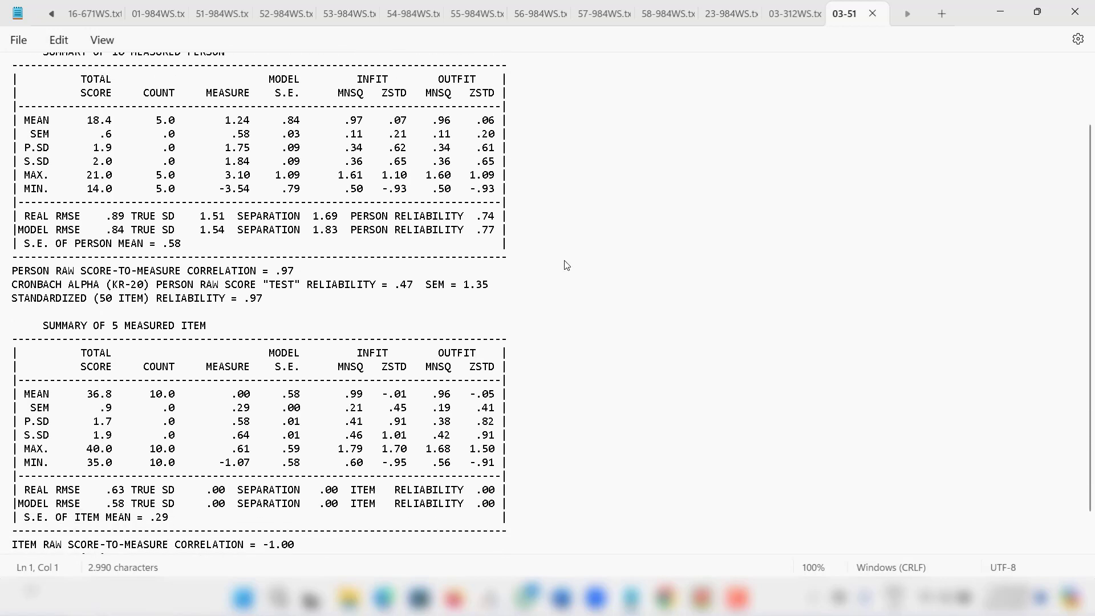
click(872, 15)
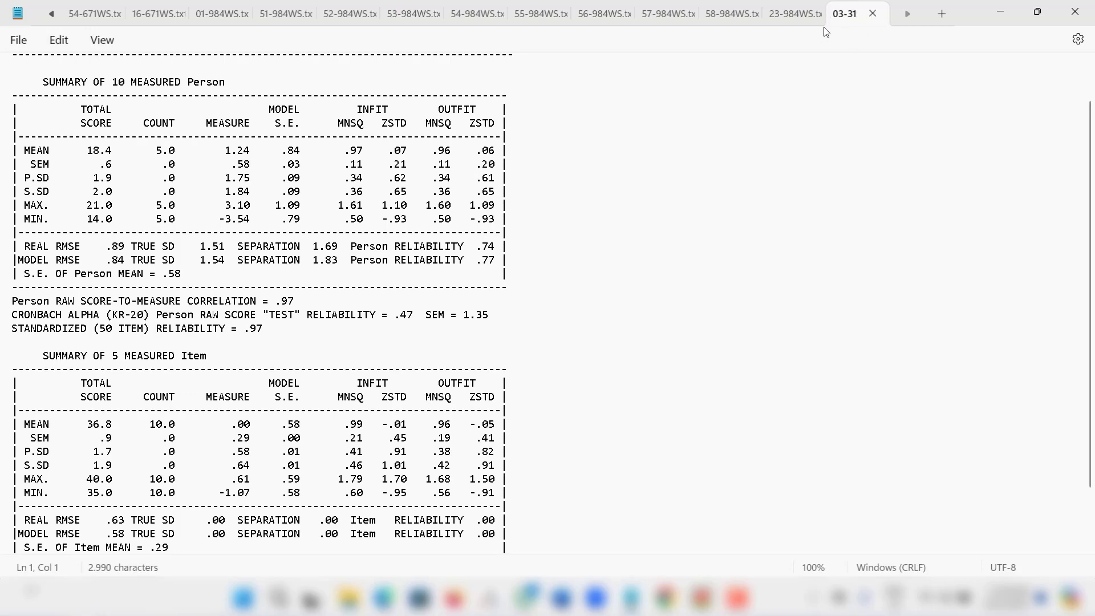
click(870, 15)
Produce the Table 13 ITEM: measure report for the completed input 1.prn analysis.
mouse_move(702, 598)
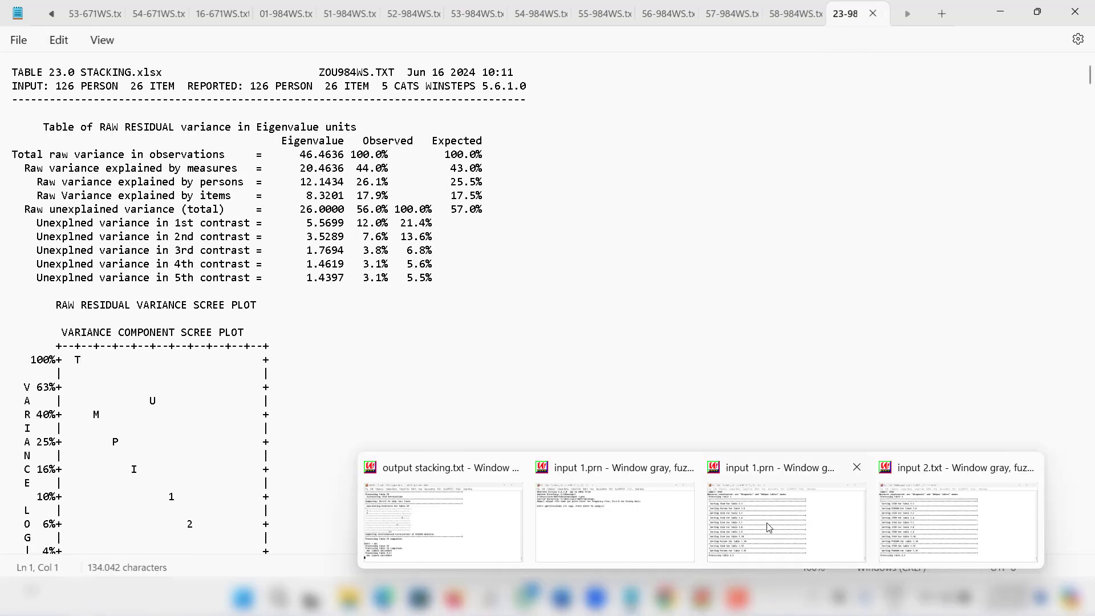
click(781, 516)
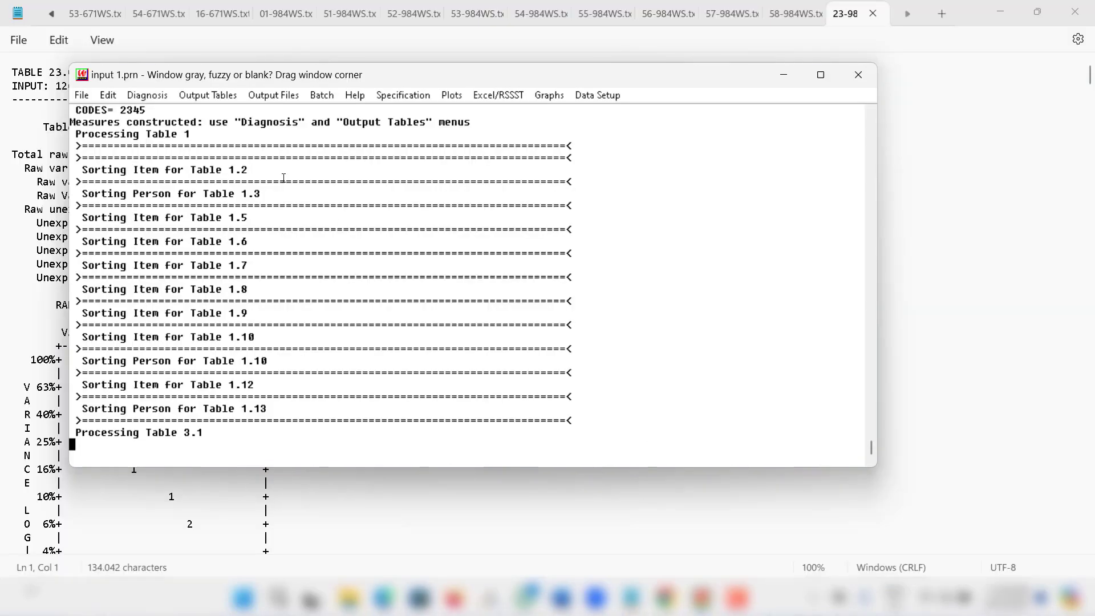
click(207, 95)
click(223, 194)
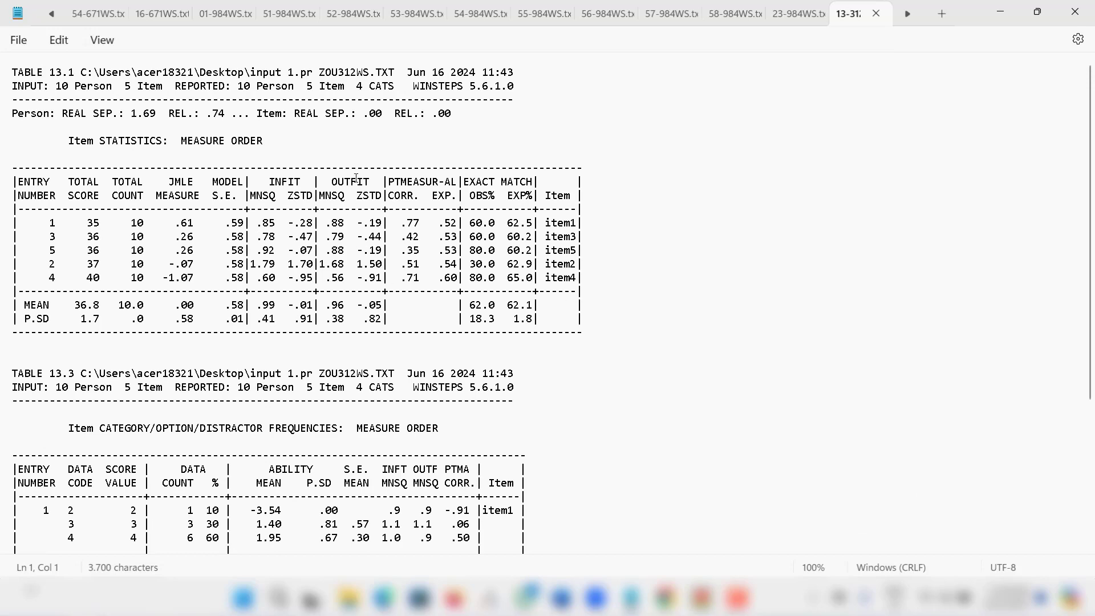
Switch to the input 2.txt analysis and produce its Table 13 ITEM: measure report.
mouse_move(701, 598)
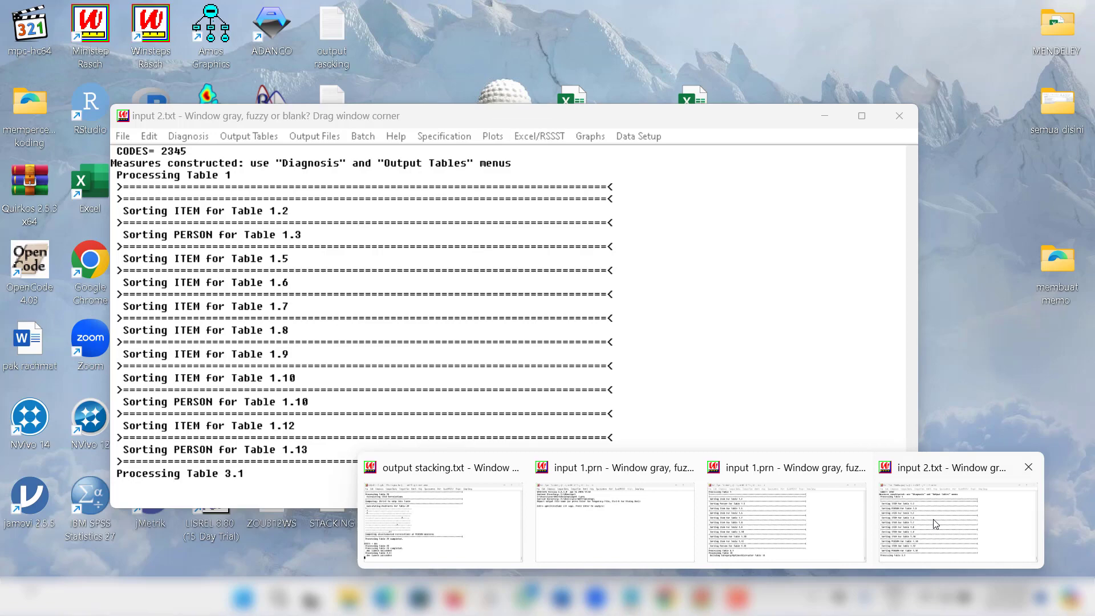
click(933, 518)
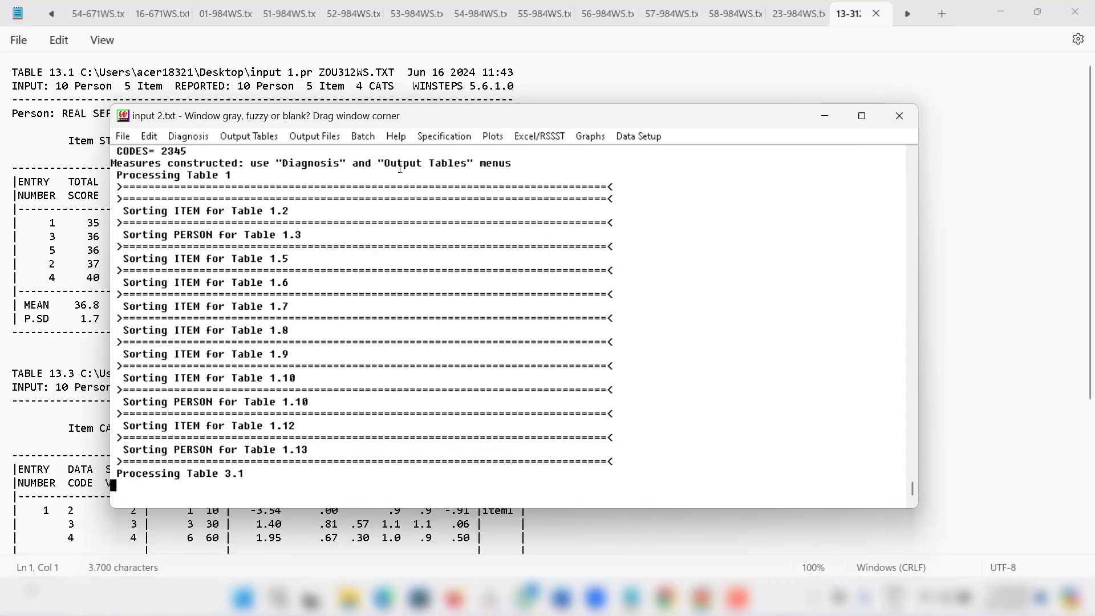
click(249, 136)
click(288, 235)
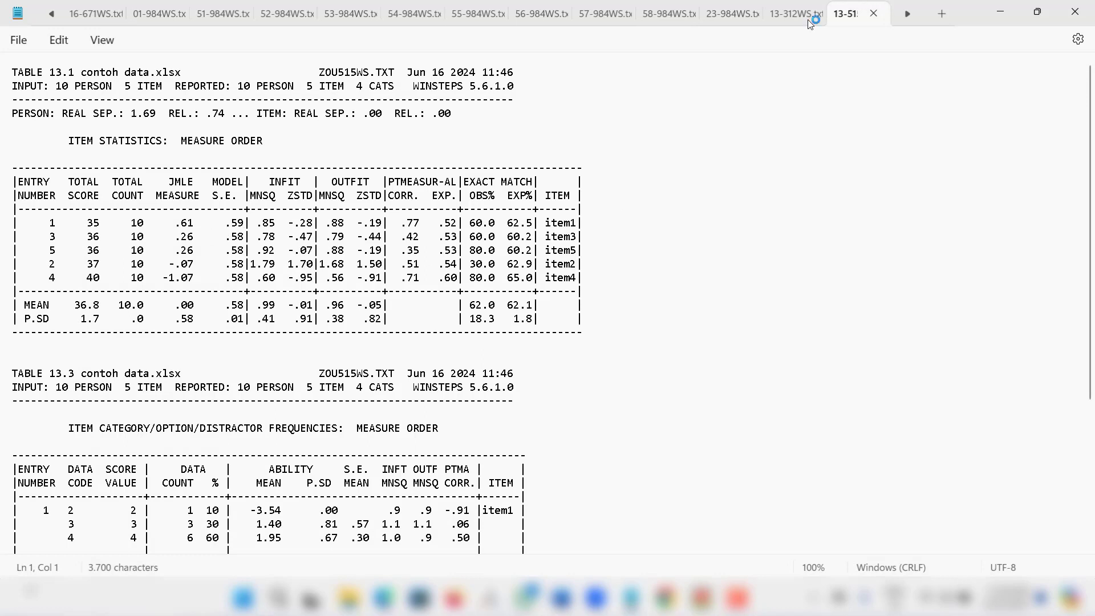
Compare the item statistics in the two Table 13 reports, then close both along with the older Table 23 STACKING.xlsx report.
click(789, 20)
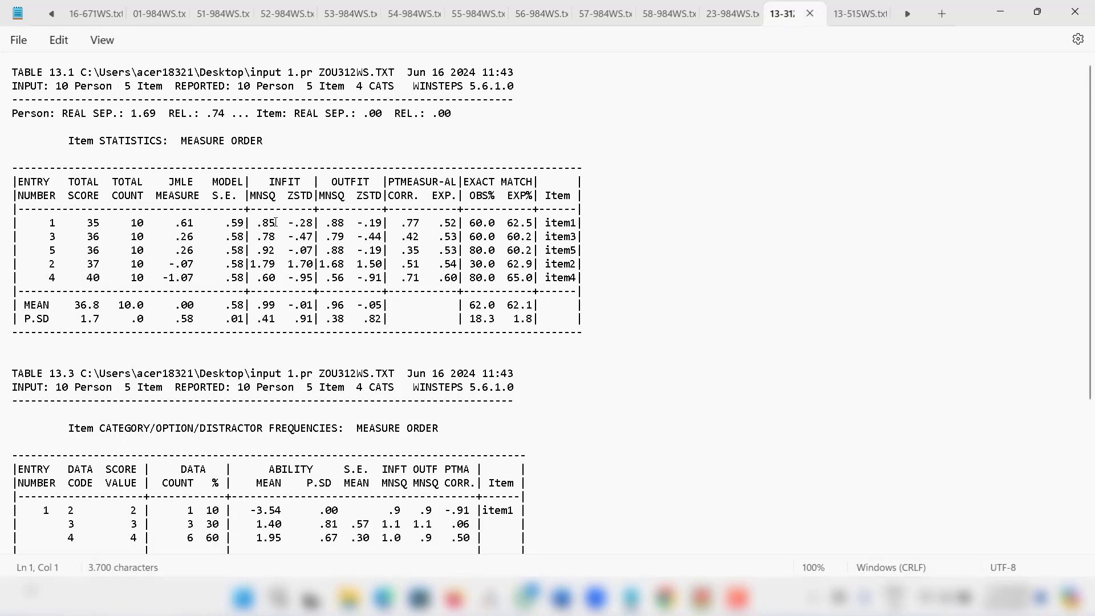
click(855, 19)
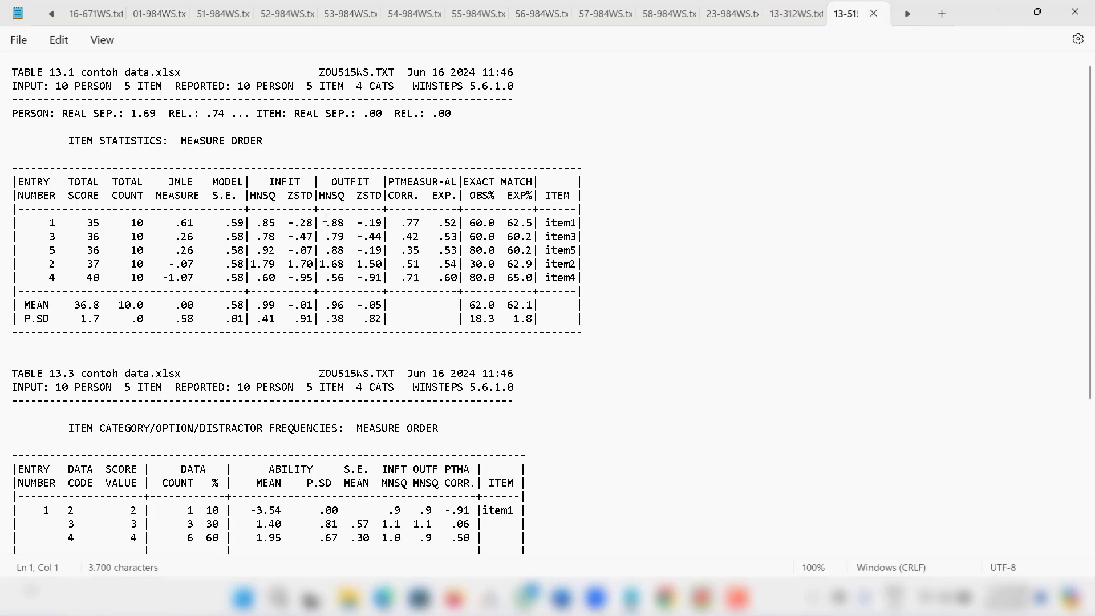
click(873, 13)
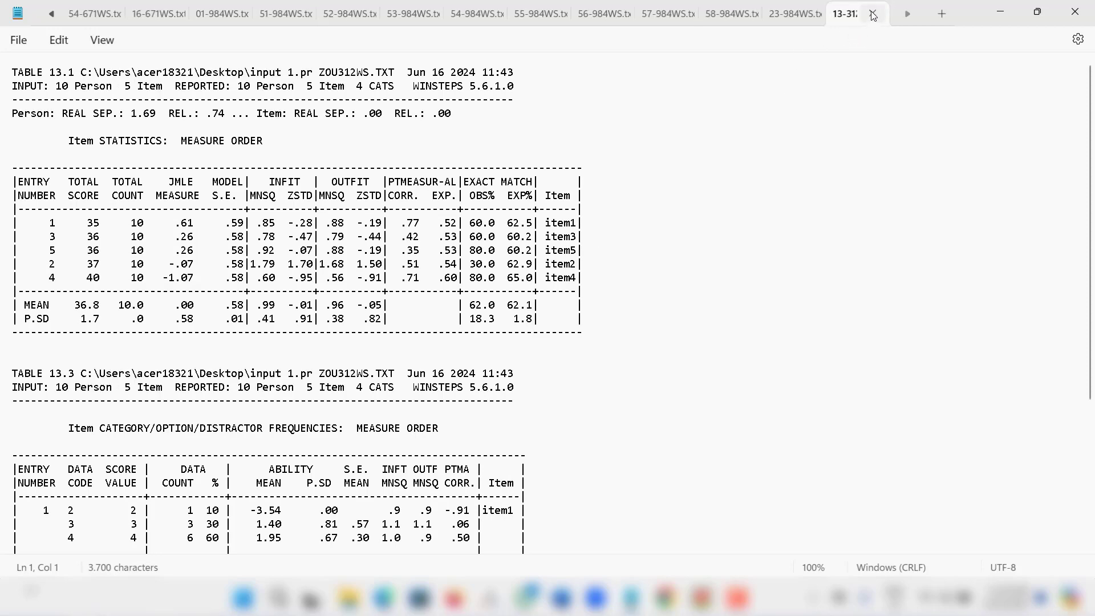
click(872, 13)
click(873, 14)
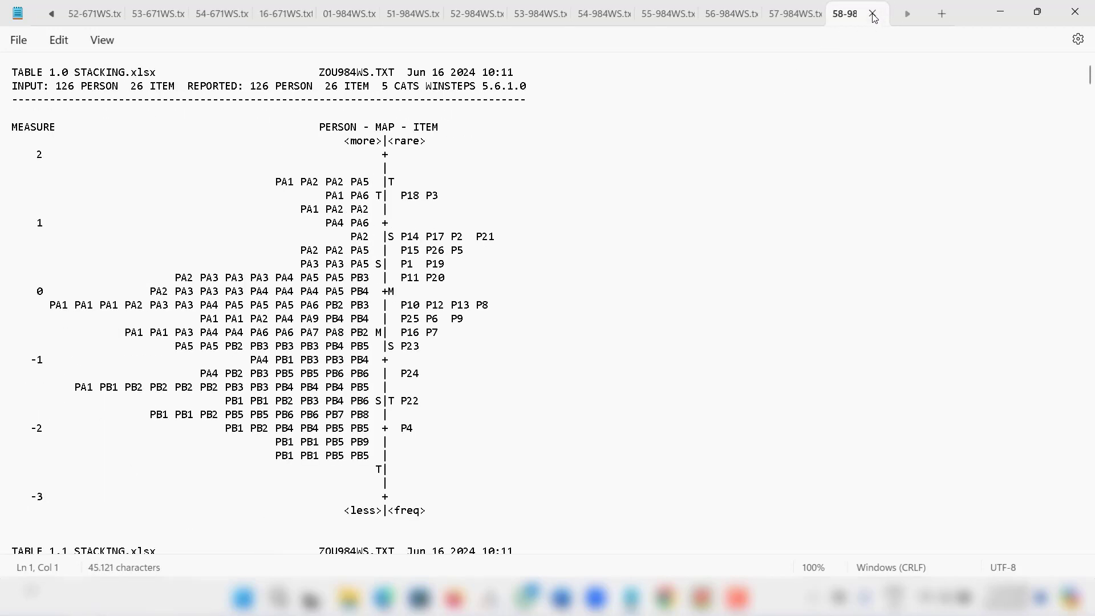